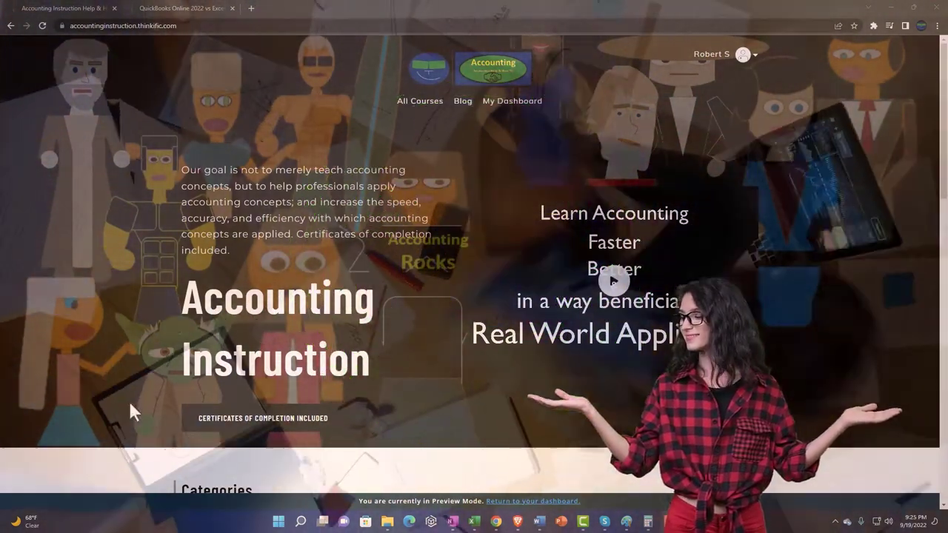
- Switch to the QuickBooks Online 2022 vs Excel course tab and expand OneNote - Getting Started 2022
{"action": "scroll", "coordinate": [130, 407], "scroll_direction": "down", "scroll_amount": 5}
{"action": "scroll", "coordinate": [131, 406], "scroll_direction": "down", "scroll_amount": 2}
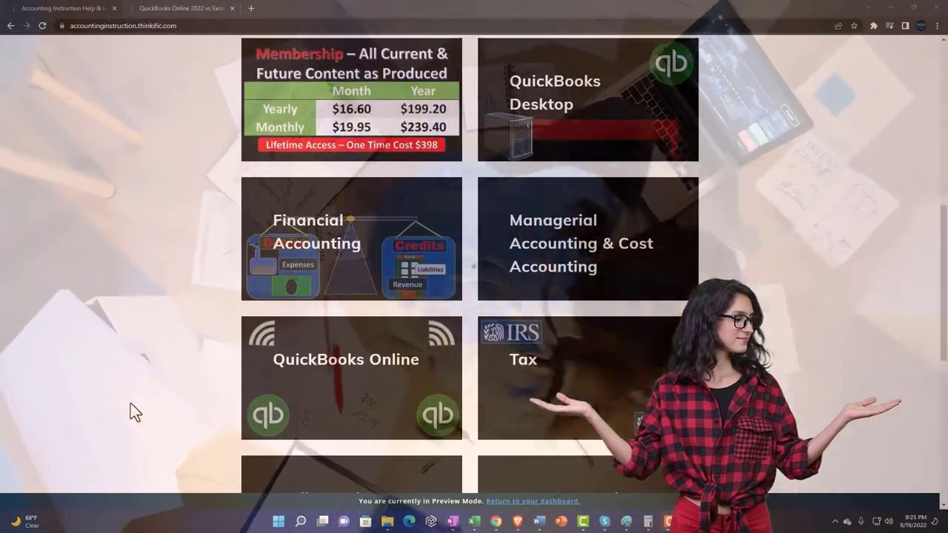
{"action": "scroll", "coordinate": [131, 406], "scroll_direction": "down", "scroll_amount": 1}
{"action": "scroll", "coordinate": [130, 405], "scroll_direction": "down", "scroll_amount": 4}
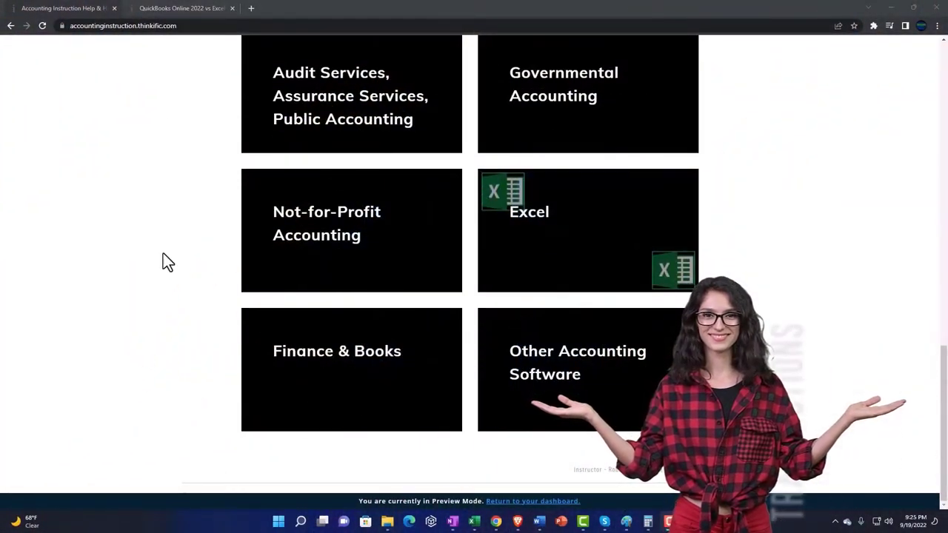
{"action": "left_click", "coordinate": [170, 9]}
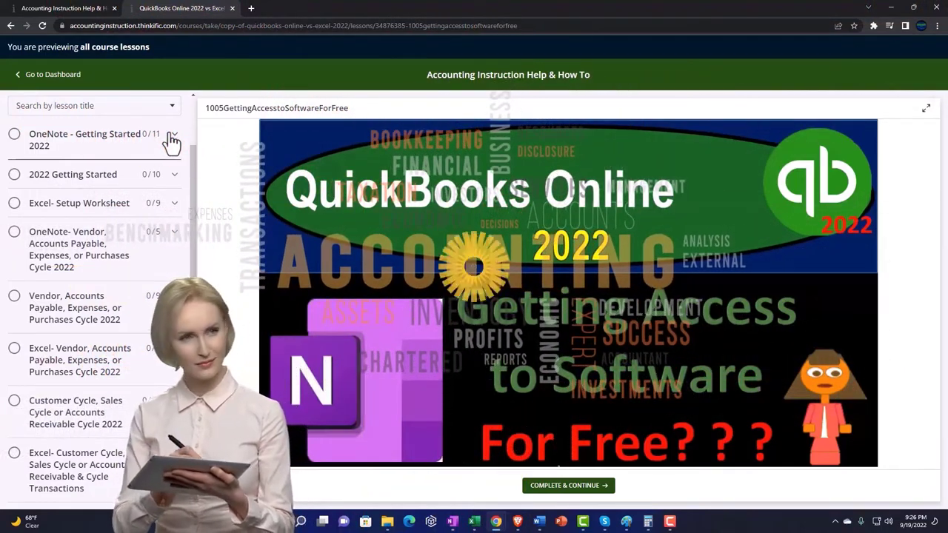
{"action": "left_click", "coordinate": [172, 139]}
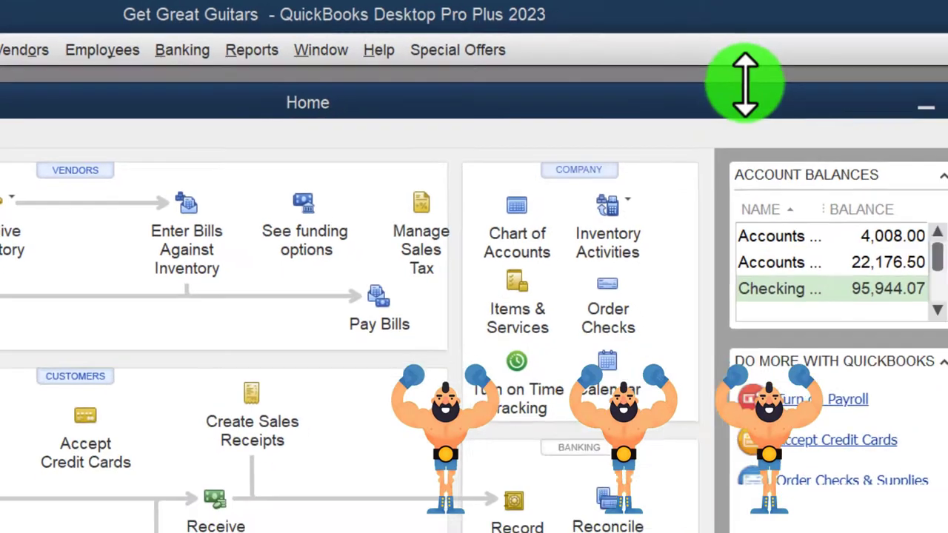
- Maximize the Home window and run Profit & Loss Standard from 01/01/2023 to 01/31/2023
{"action": "left_click", "coordinate": [842, 87]}
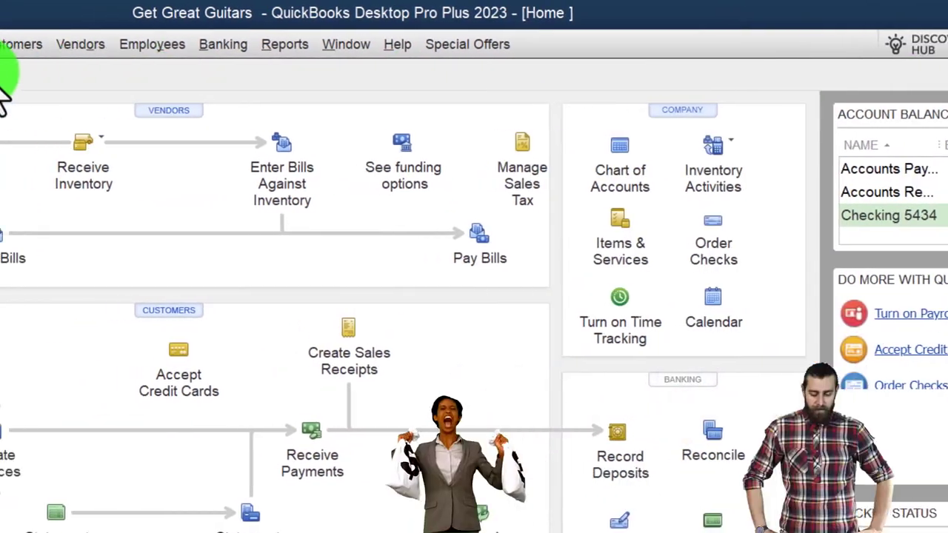
{"action": "left_click", "coordinate": [110, 46]}
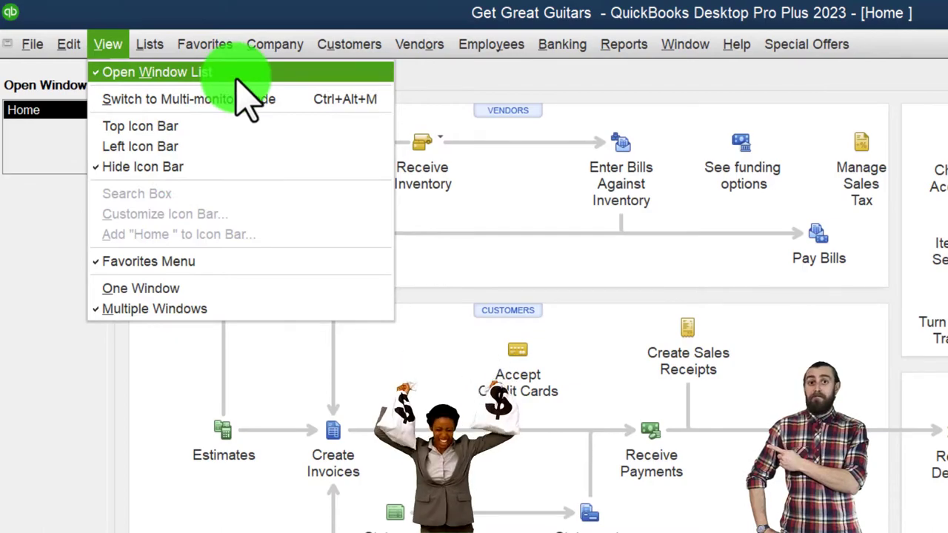
{"action": "left_click", "coordinate": [47, 212]}
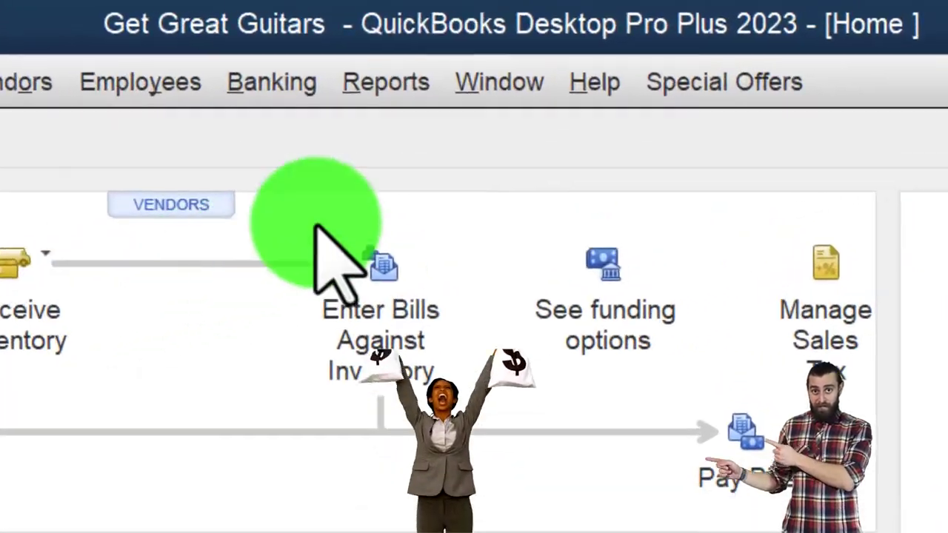
{"action": "left_click", "coordinate": [386, 82]}
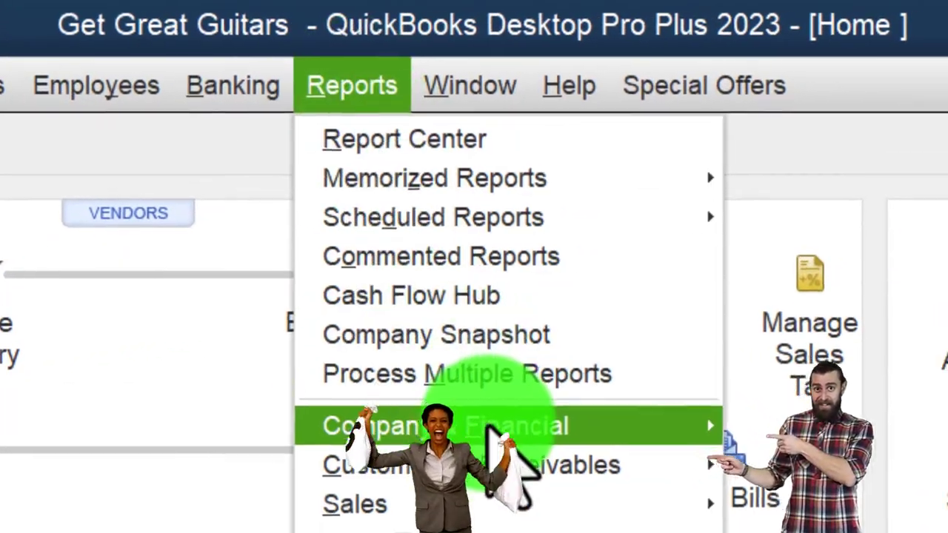
{"action": "mouse_move", "coordinate": [489, 428]}
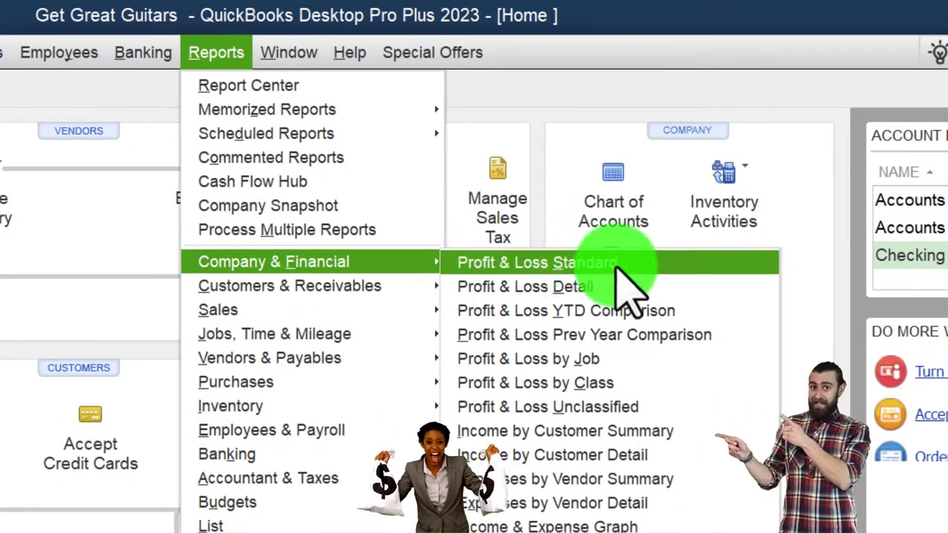
{"action": "left_click", "coordinate": [619, 271]}
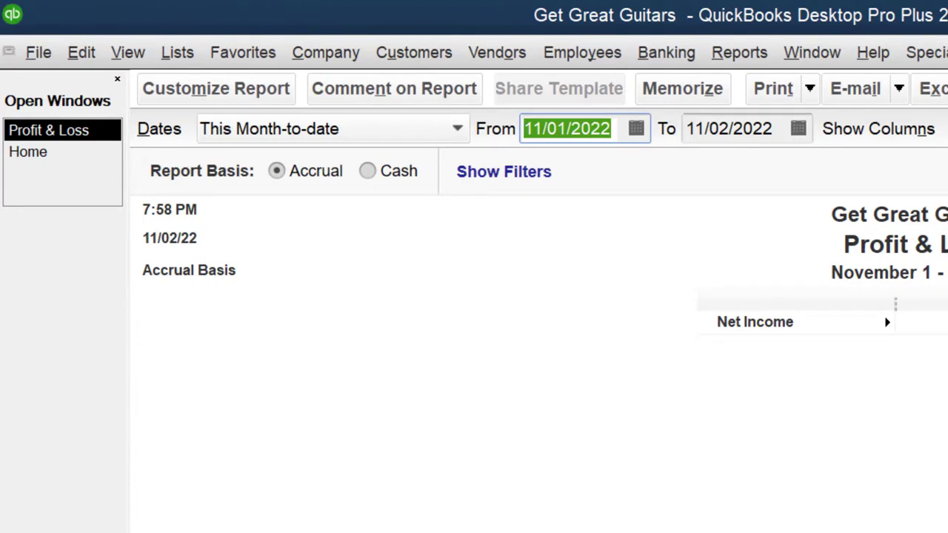
{"action": "type", "text": "01/01/2023"}
{"action": "key", "text": "Tab"}
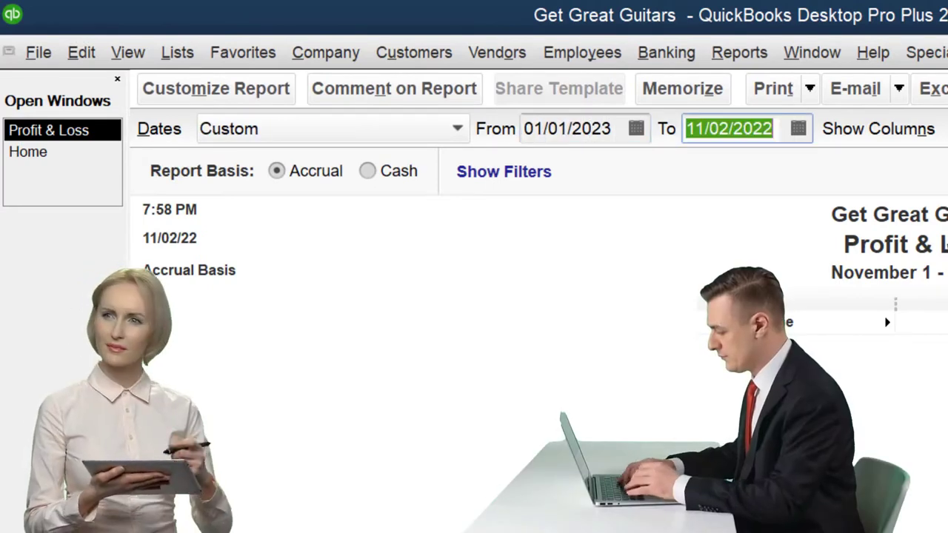
{"action": "type", "text": "01/31/2023"}
{"action": "key", "text": "Tab"}
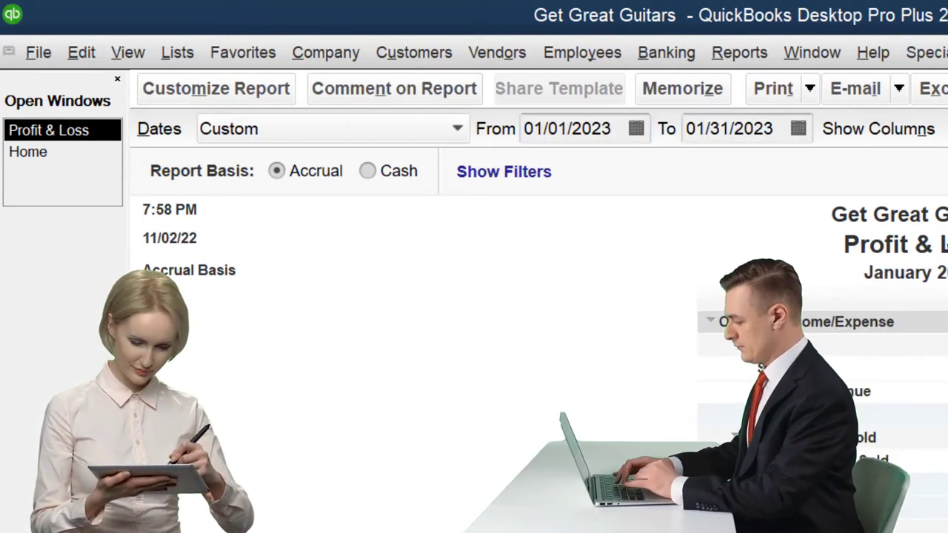
- Change the Profit & Loss report fonts to Arial Bold 14, including related fonts
{"action": "left_click", "coordinate": [249, 89]}
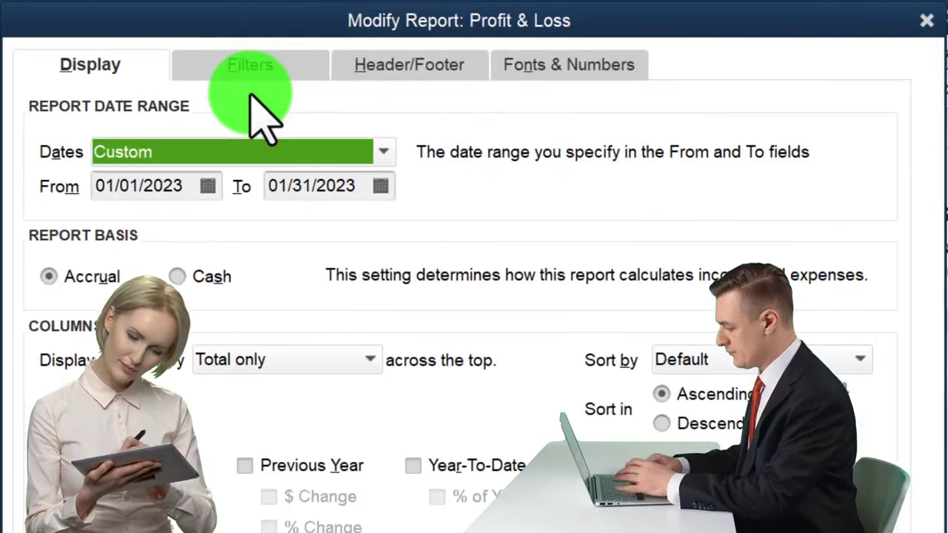
{"action": "left_click", "coordinate": [557, 62]}
{"action": "left_click", "coordinate": [463, 409]}
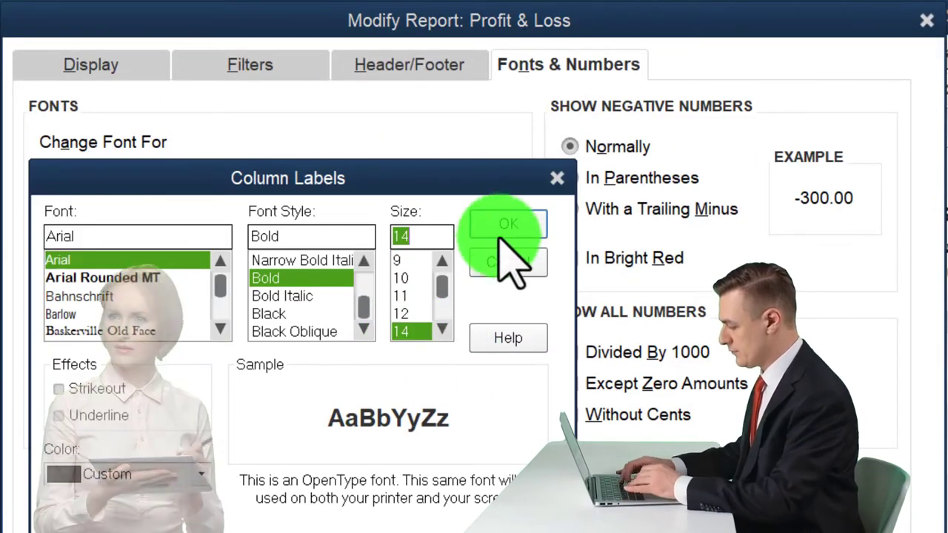
{"action": "left_click", "coordinate": [508, 224]}
{"action": "left_click", "coordinate": [753, 288]}
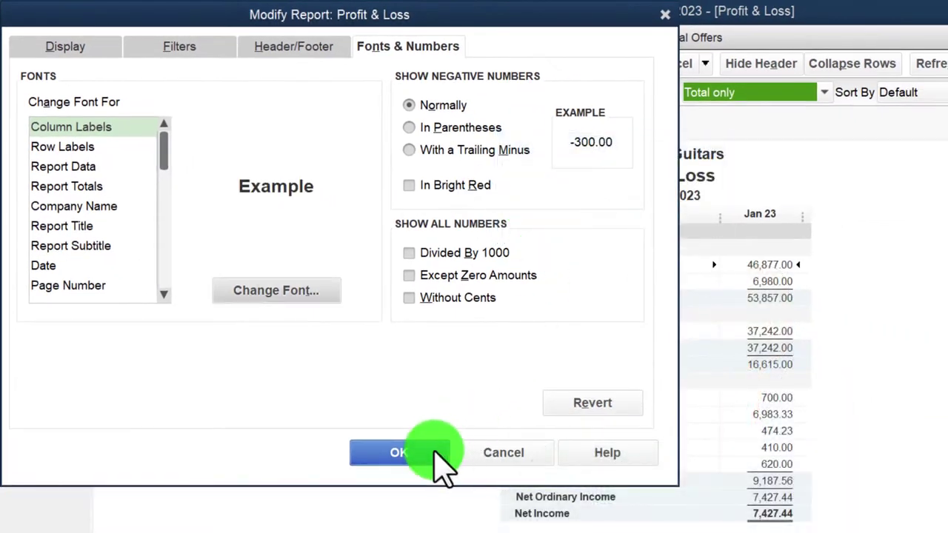
{"action": "left_click", "coordinate": [437, 457]}
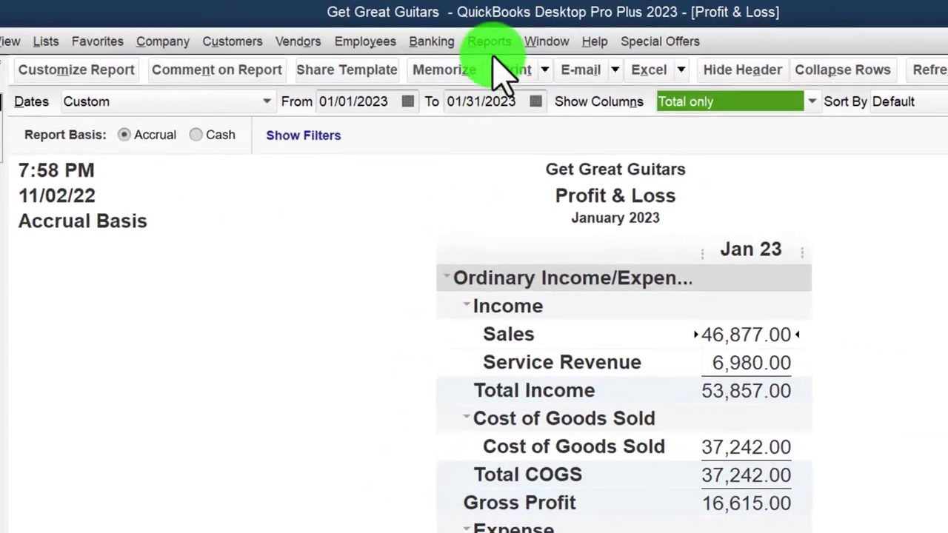
{"action": "left_click", "coordinate": [531, 37]}
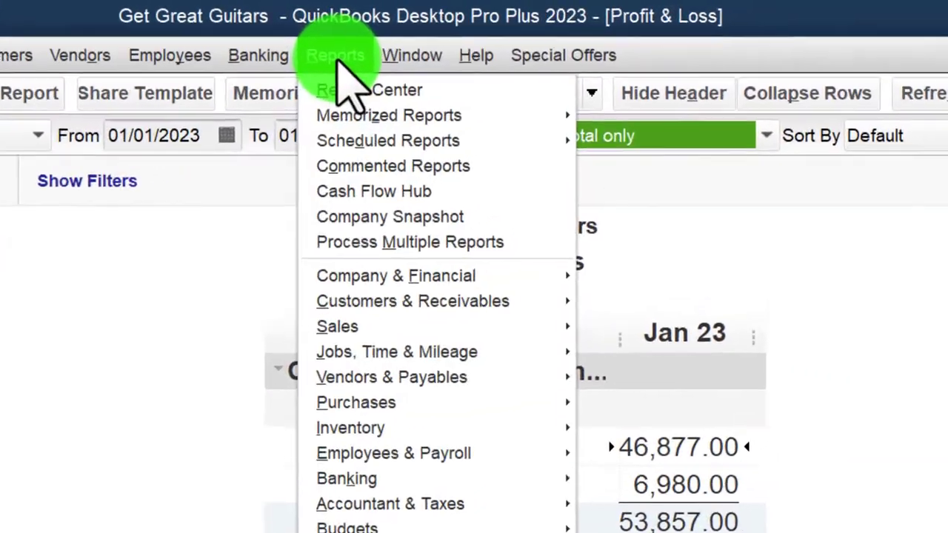
- Open the Balance Sheet Standard report with a custom start date of 01/01/2023
{"action": "mouse_move", "coordinate": [474, 314]}
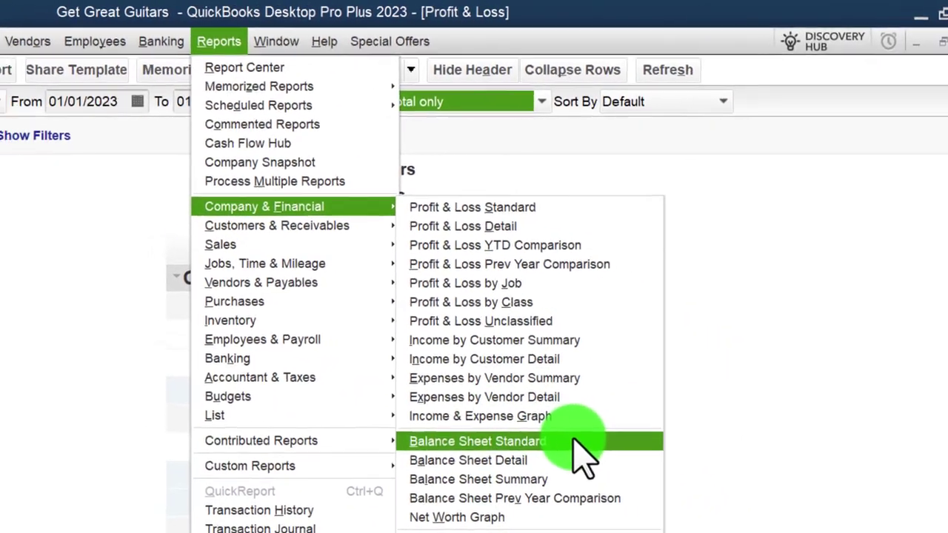
{"action": "left_click", "coordinate": [546, 437]}
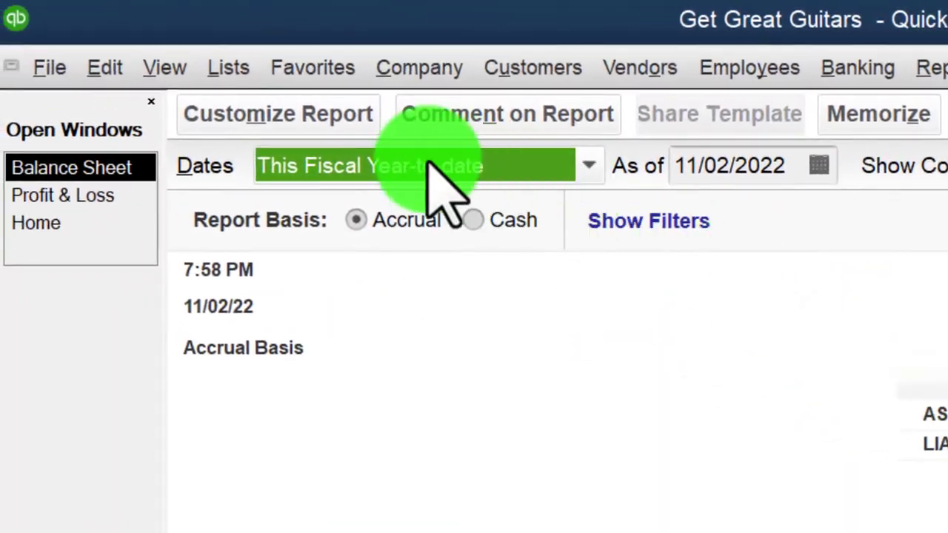
{"action": "left_click", "coordinate": [334, 116]}
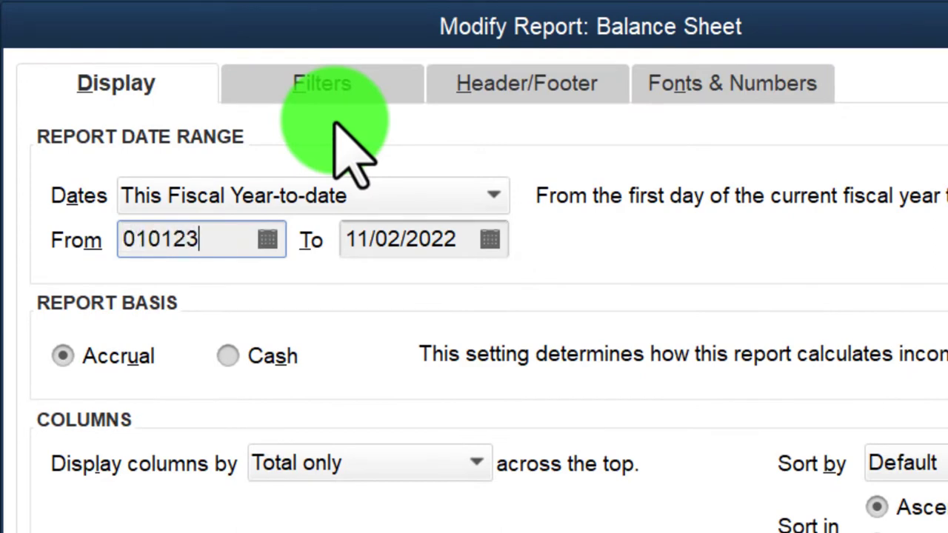
{"action": "type", "text": "010123"}
{"action": "key", "text": "Tab"}
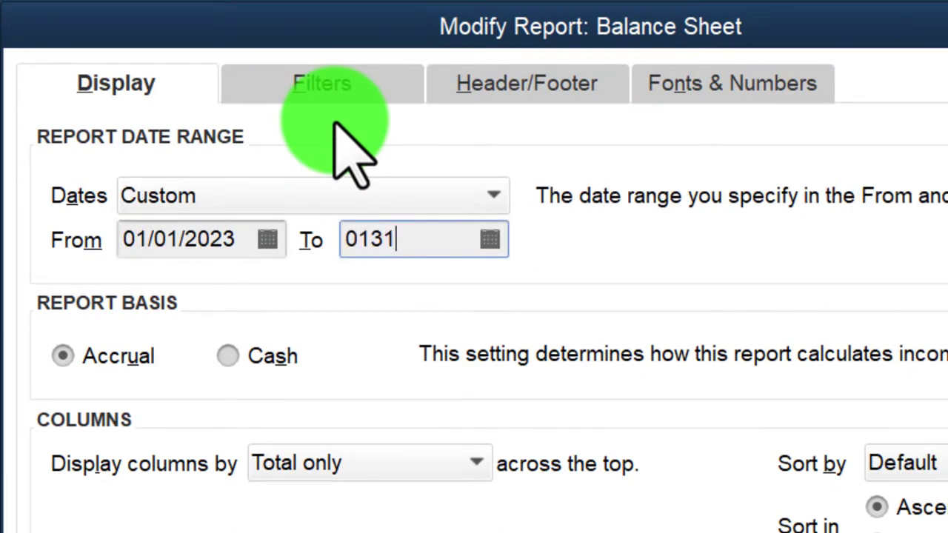
- Set the Balance Sheet column label and related fonts to Arial Bold 14
{"action": "left_click", "coordinate": [669, 91]}
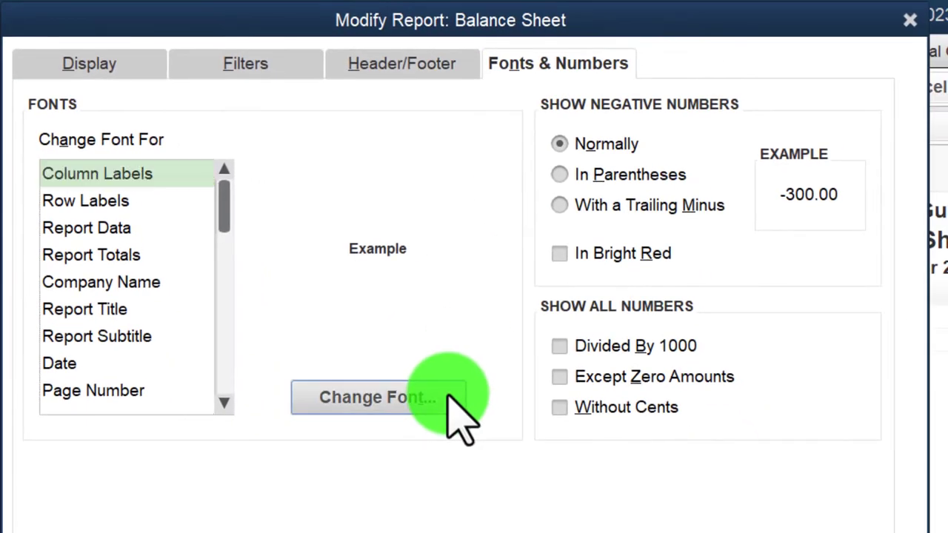
{"action": "left_click", "coordinate": [448, 396]}
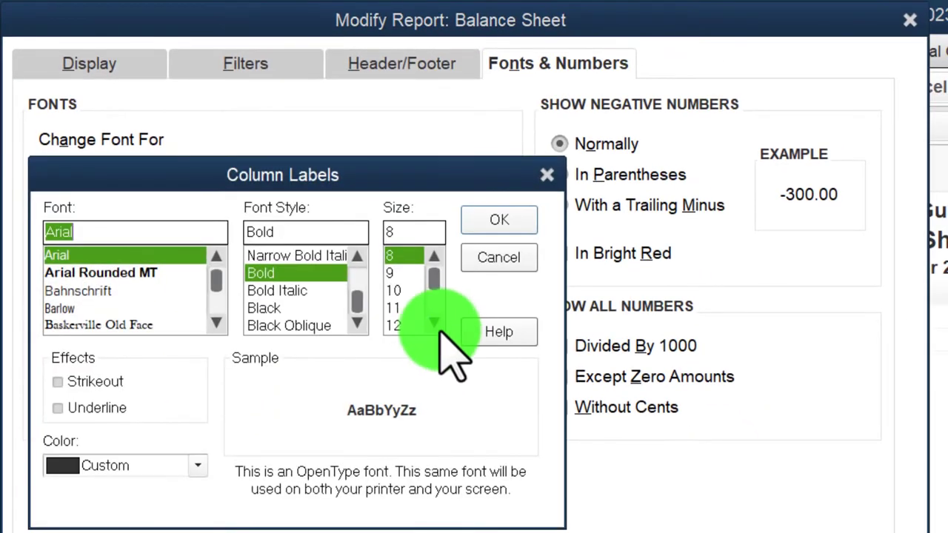
{"action": "left_click", "coordinate": [499, 220]}
{"action": "left_click", "coordinate": [741, 281]}
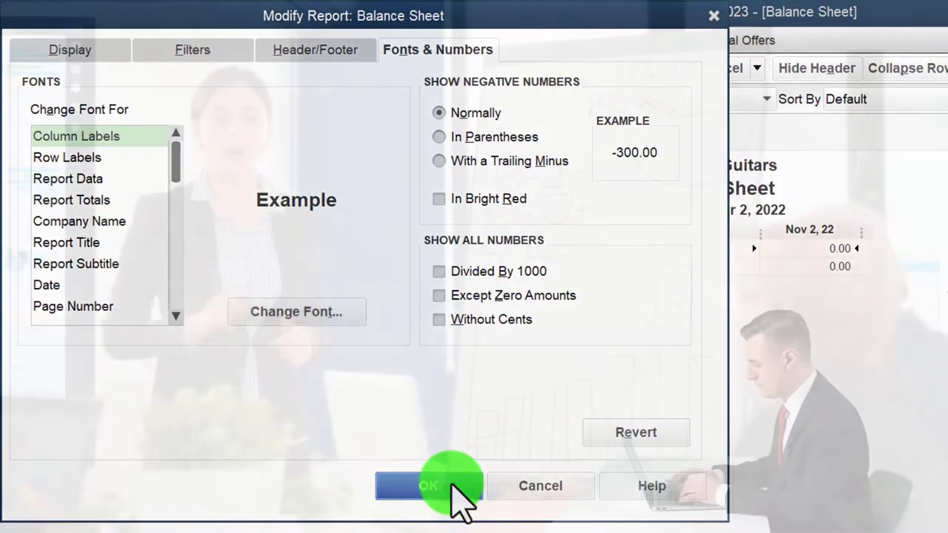
{"action": "left_click", "coordinate": [452, 486]}
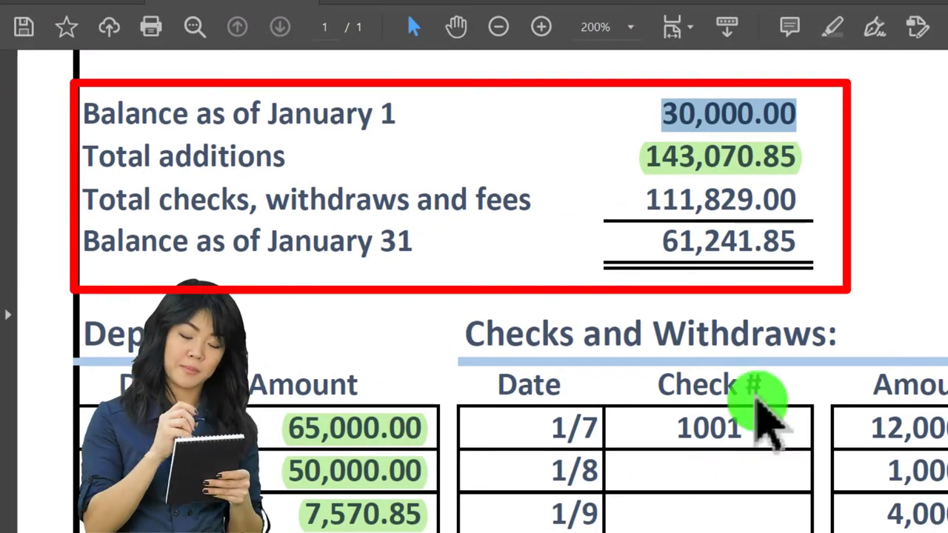
- Review the January bank statement's balances and checks, then return to the QuickBooks Balance Sheet
{"action": "scroll", "coordinate": [744, 130], "scroll_direction": "down", "scroll_amount": 1}
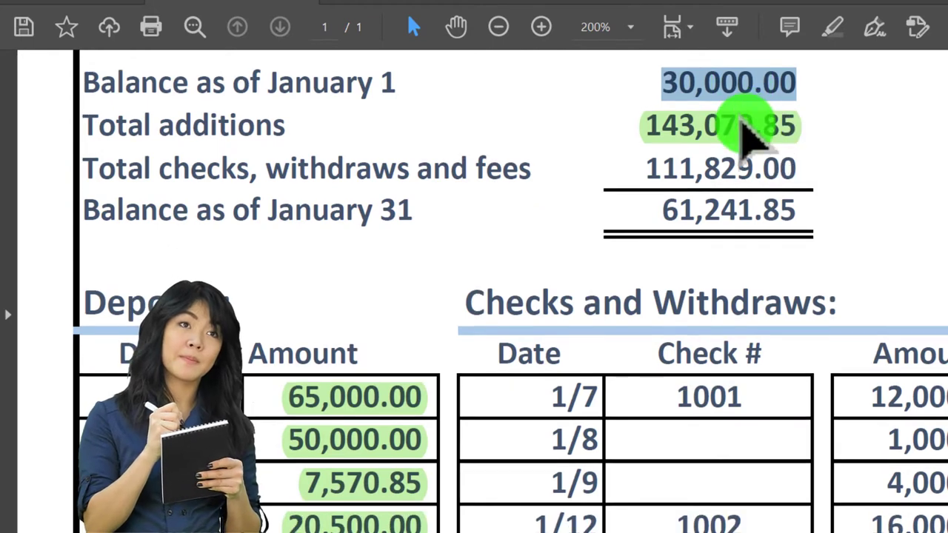
{"action": "scroll", "coordinate": [745, 129], "scroll_direction": "down", "scroll_amount": 3}
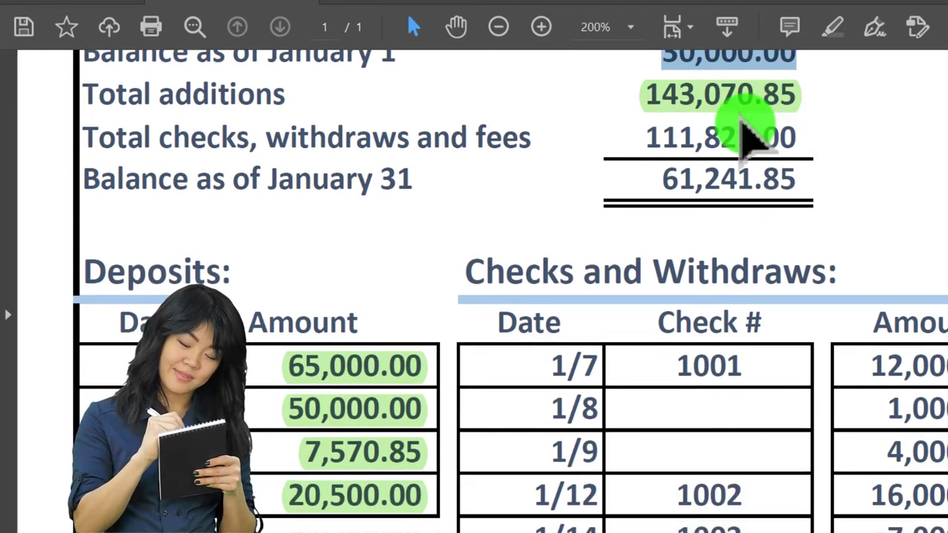
{"action": "scroll", "coordinate": [745, 271], "scroll_direction": "down", "scroll_amount": 1}
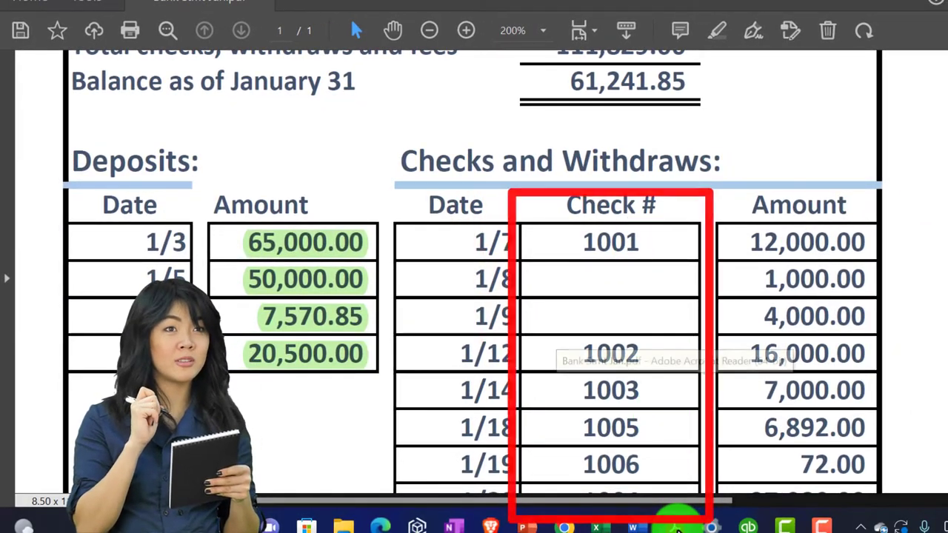
{"action": "left_click", "coordinate": [748, 524]}
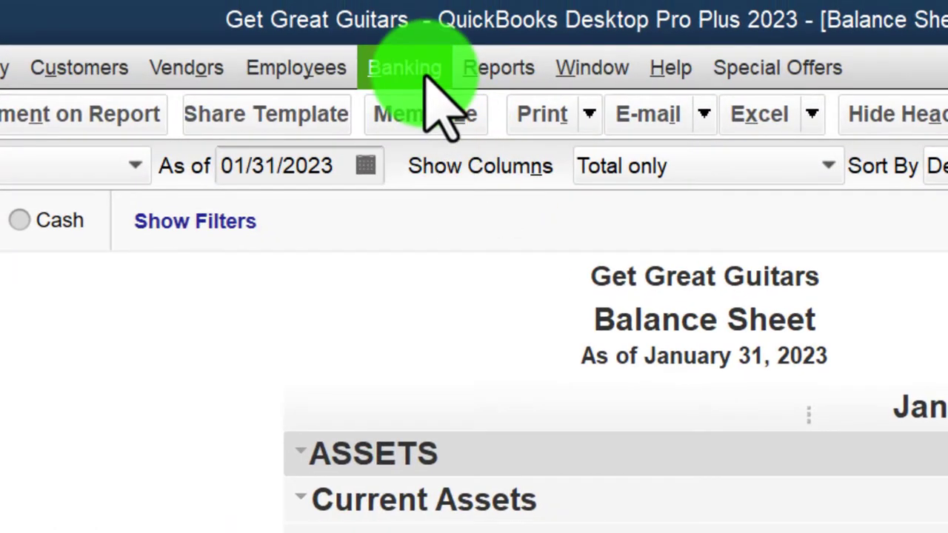
- Begin reconciling Checking 5434 for statement date 01/31/2023 with ending balance 61,241.85
{"action": "left_click", "coordinate": [406, 68]}
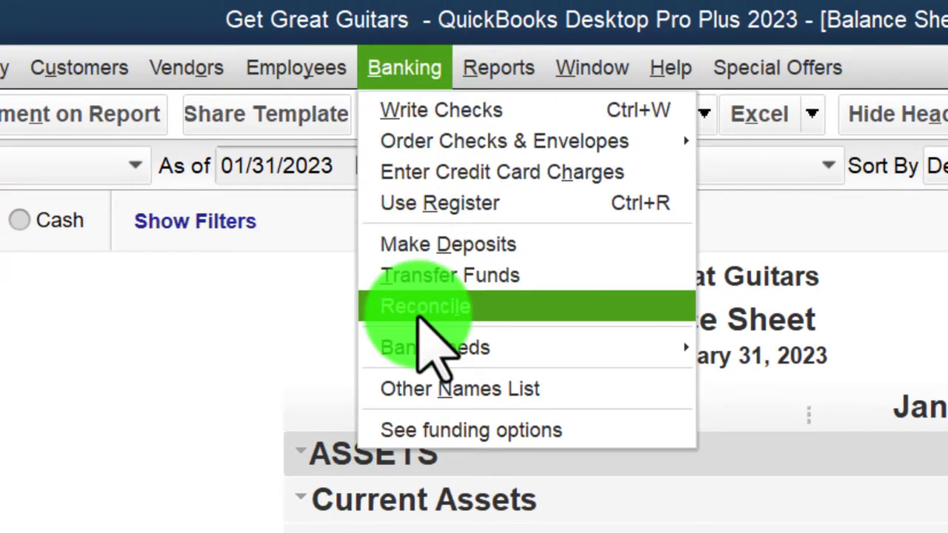
{"action": "left_click", "coordinate": [533, 314]}
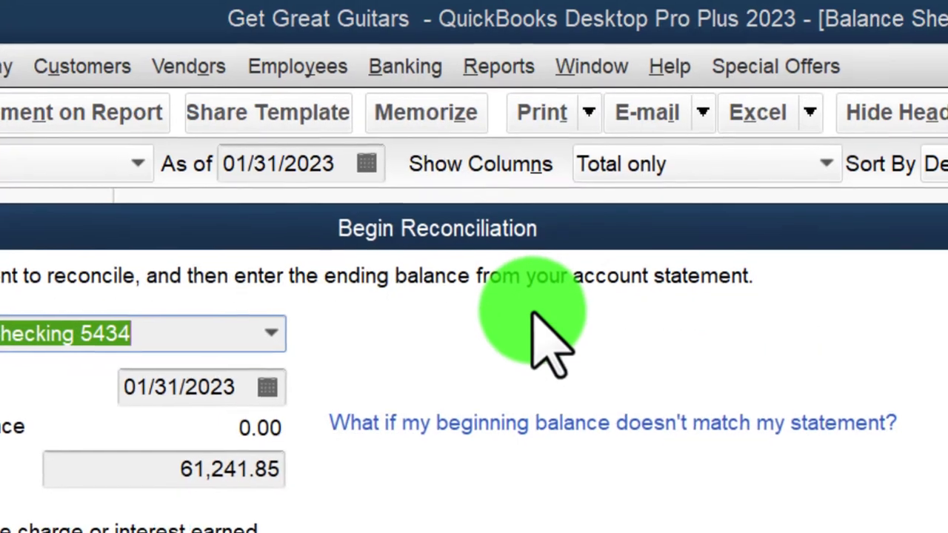
{"action": "key", "text": "Tab"}
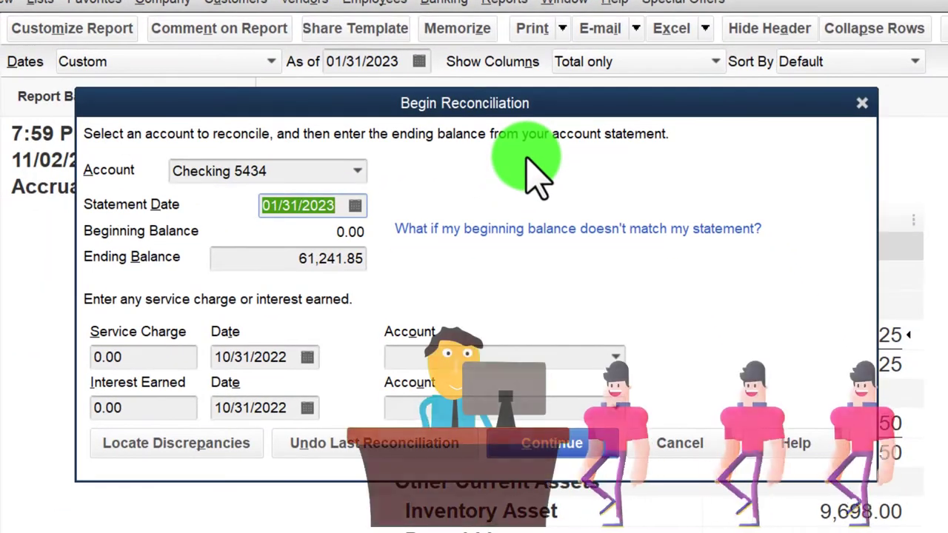
{"action": "key", "text": "Tab"}
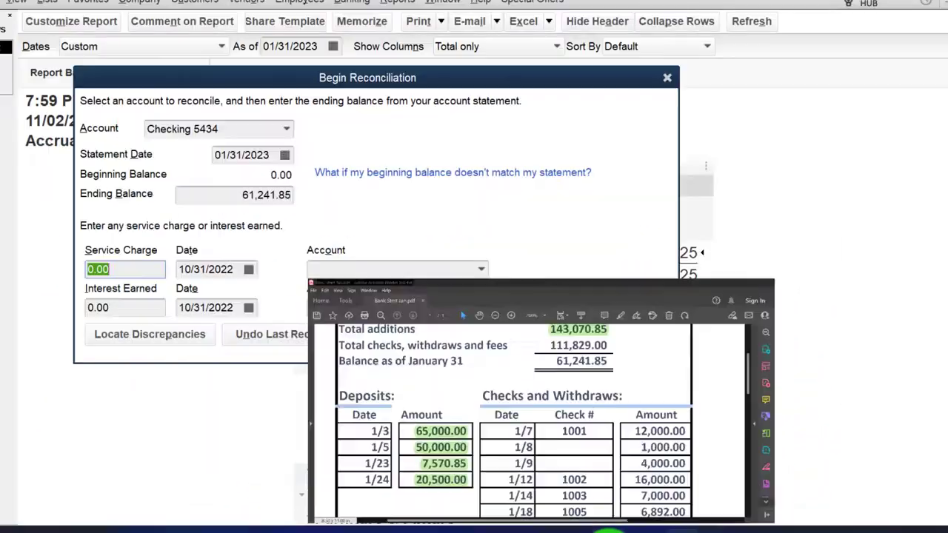
{"action": "key", "text": "alt+Tab"}
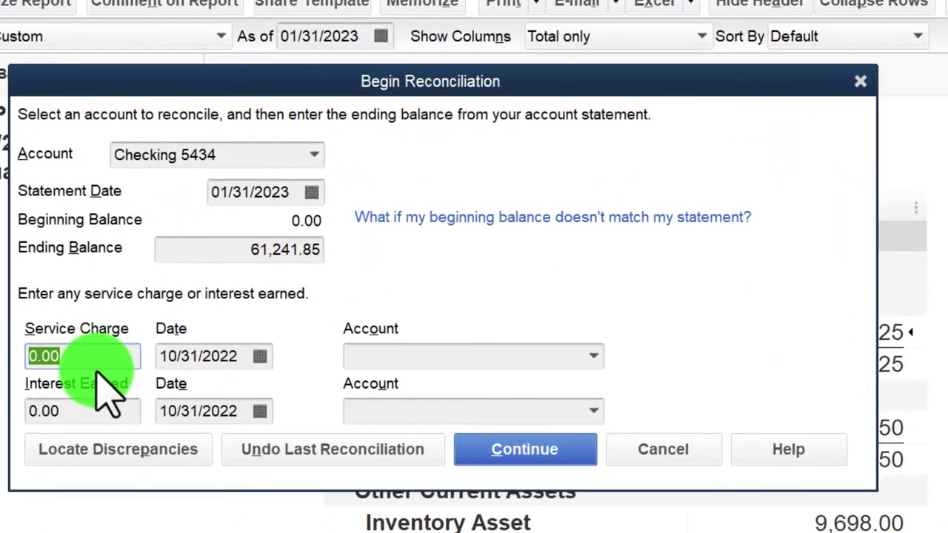
{"action": "left_click", "coordinate": [518, 450]}
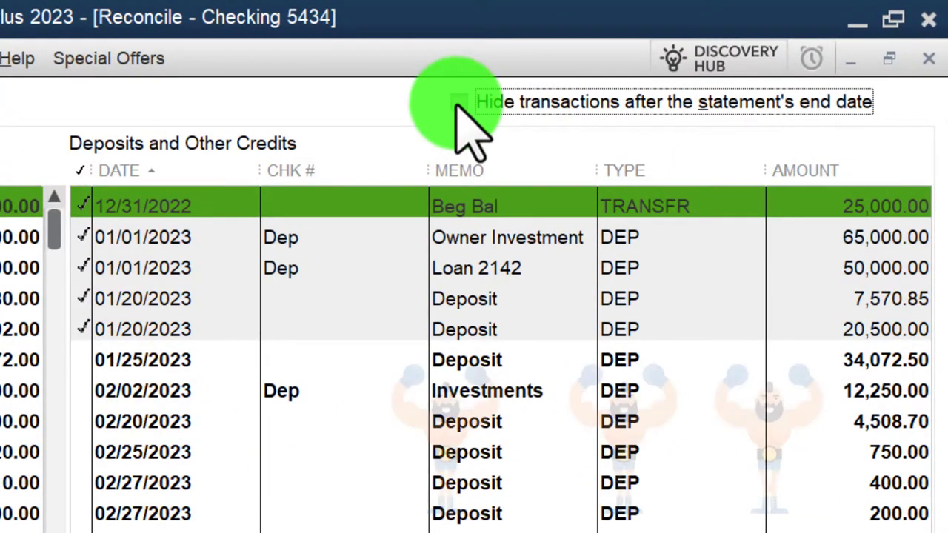
- Hide transactions after the statement end date and view the January bank statement PDF
{"action": "left_click", "coordinate": [459, 102]}
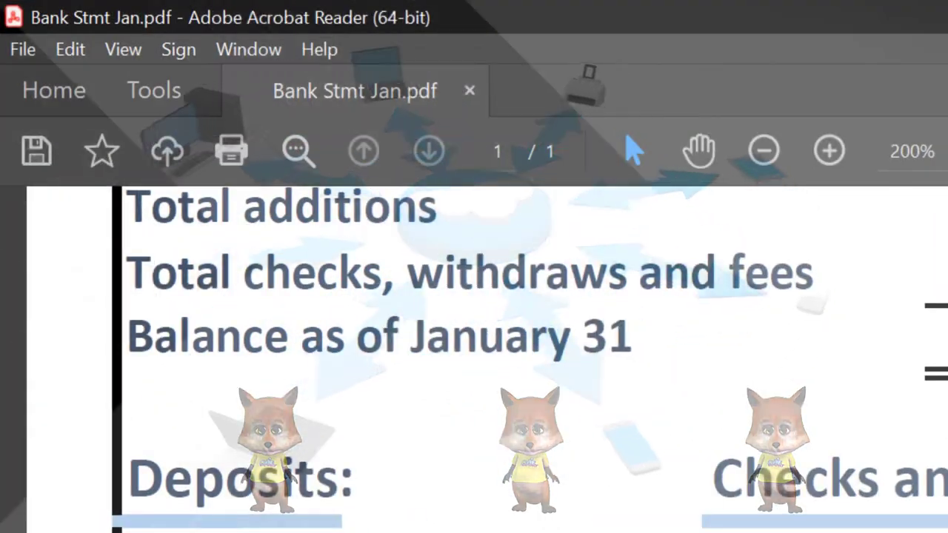
{"action": "scroll", "coordinate": [519, 356], "scroll_direction": "down", "scroll_amount": 5}
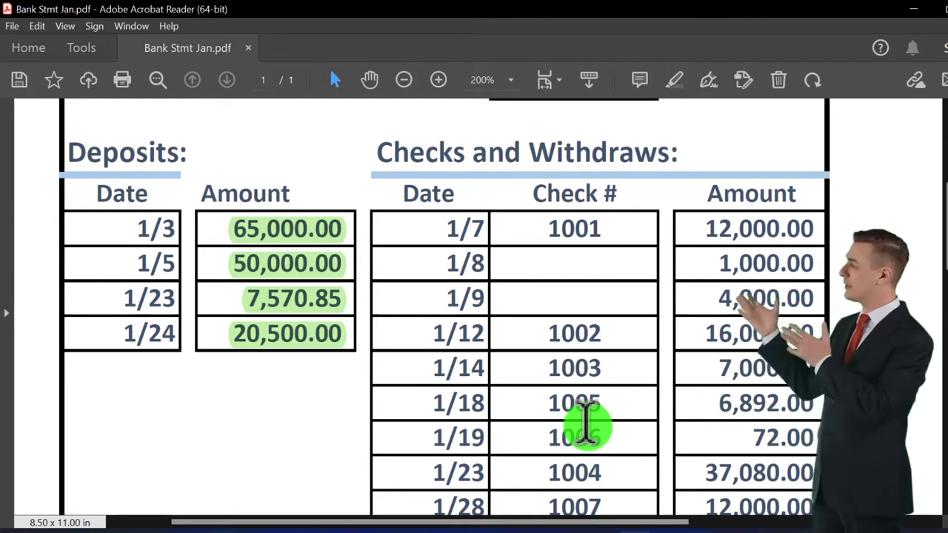
{"action": "scroll", "coordinate": [501, 286], "scroll_direction": "up", "scroll_amount": 5}
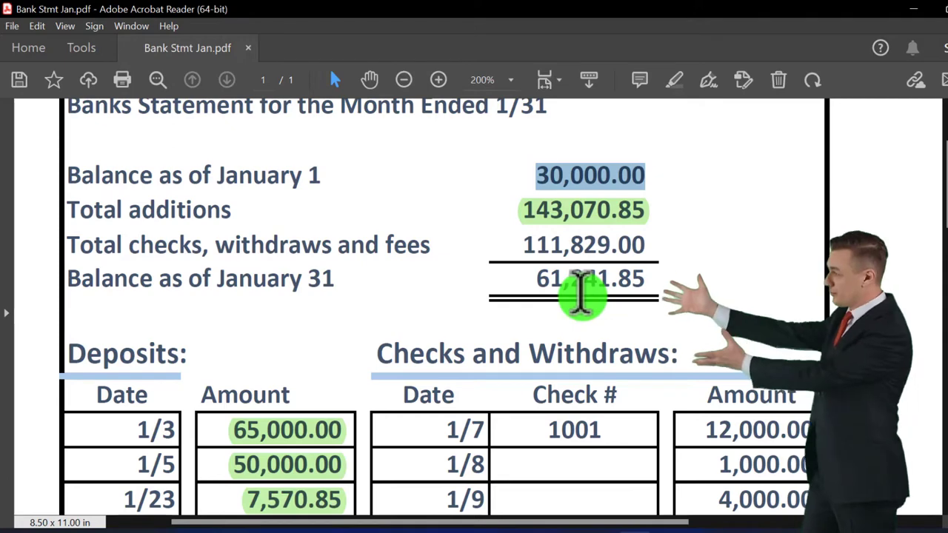
{"action": "scroll", "coordinate": [581, 293], "scroll_direction": "down", "scroll_amount": 2}
{"action": "scroll", "coordinate": [582, 293], "scroll_direction": "down", "scroll_amount": 3}
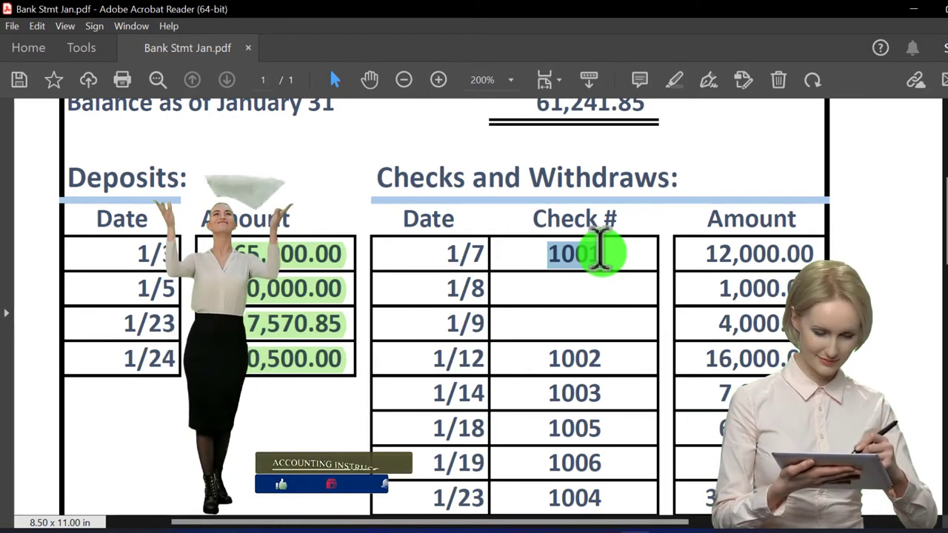
{"action": "left_click_drag", "start_coordinate": [439, 252], "coordinate": [490, 282]}
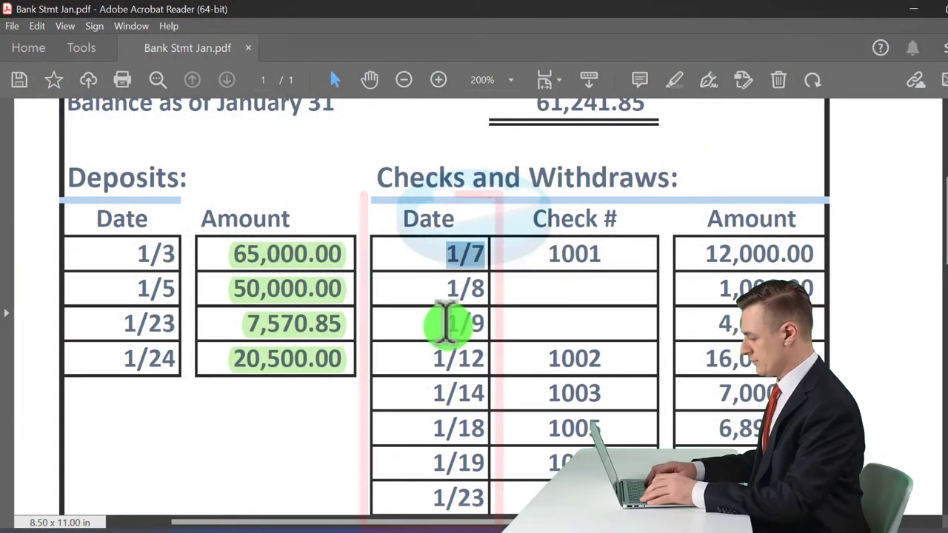
{"action": "left_click_drag", "start_coordinate": [429, 360], "coordinate": [482, 374]}
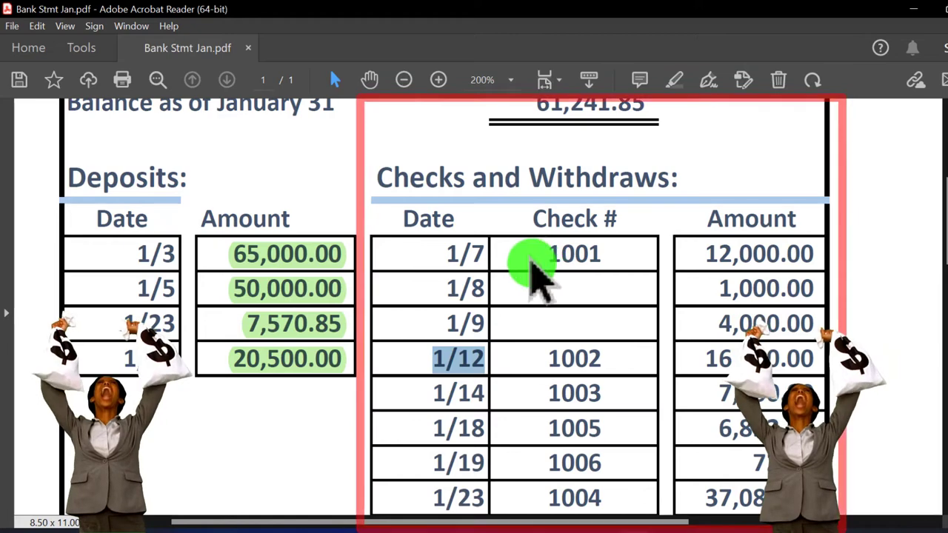
- Highlight check 1001's 12,000.00 withdrawal on 1/7 green in the bank statement
{"action": "scroll", "coordinate": [656, 270], "scroll_direction": "down", "scroll_amount": 1}
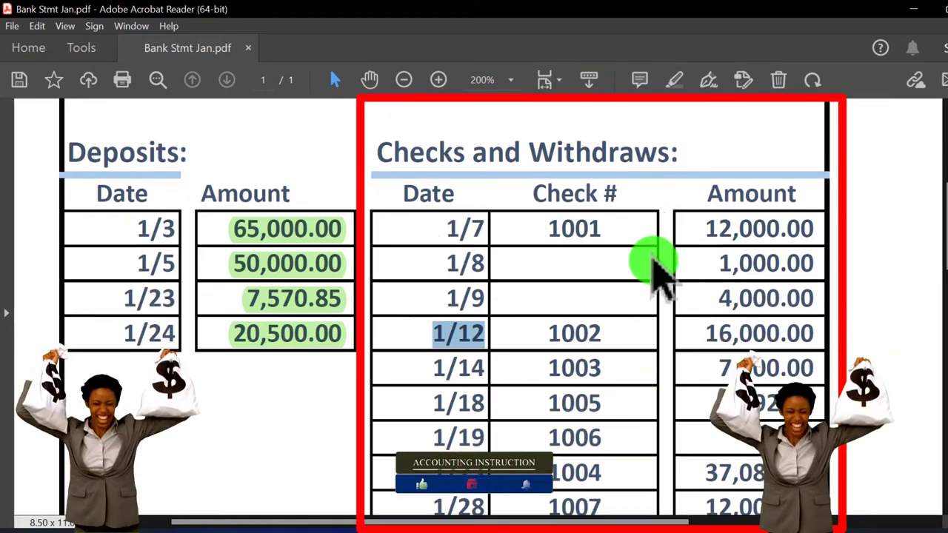
{"action": "scroll", "coordinate": [659, 267], "scroll_direction": "down", "scroll_amount": 1}
{"action": "left_click", "coordinate": [715, 201]}
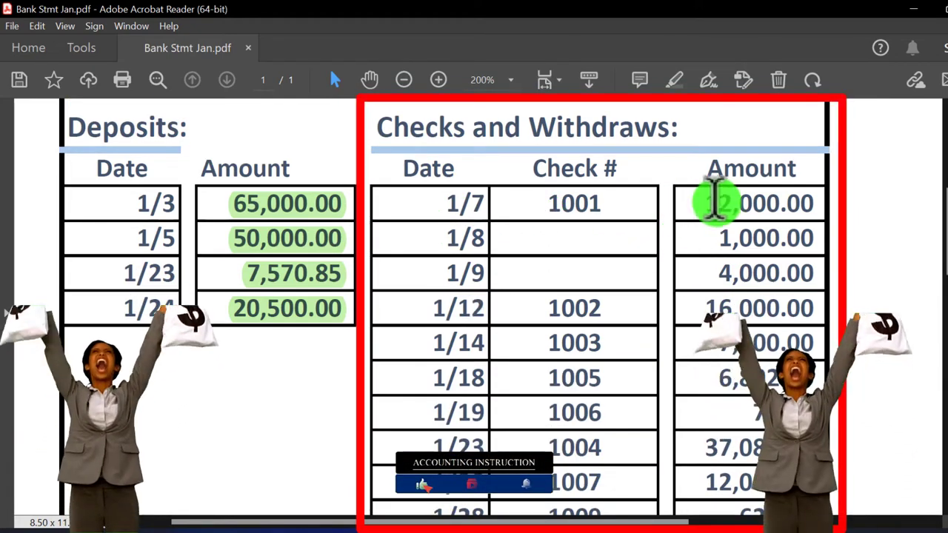
{"action": "left_click_drag", "start_coordinate": [715, 201], "coordinate": [814, 201]}
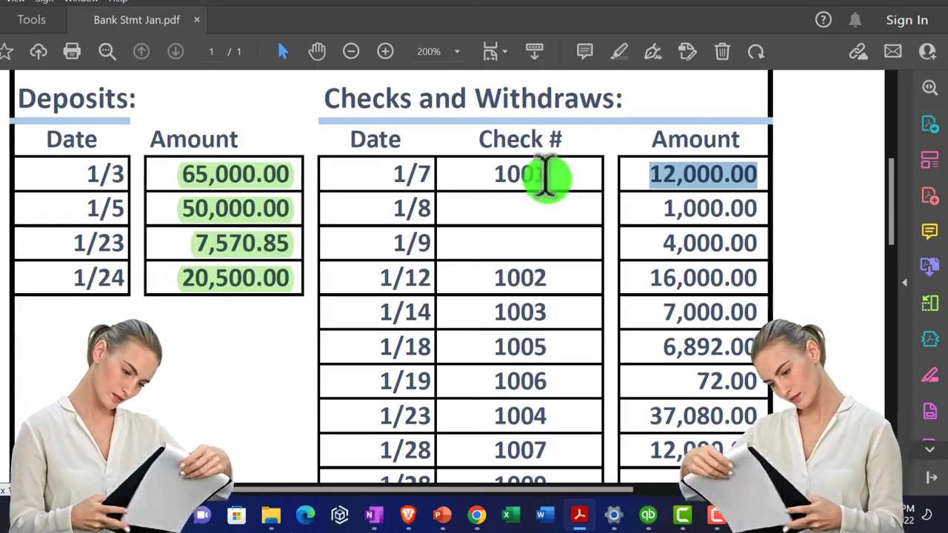
{"action": "left_click", "coordinate": [649, 516]}
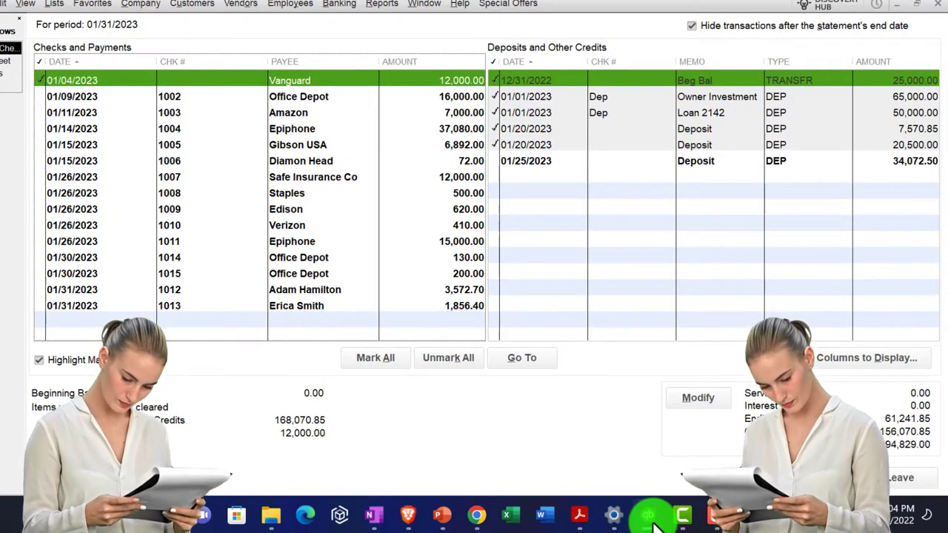
{"action": "left_click", "coordinate": [652, 520]}
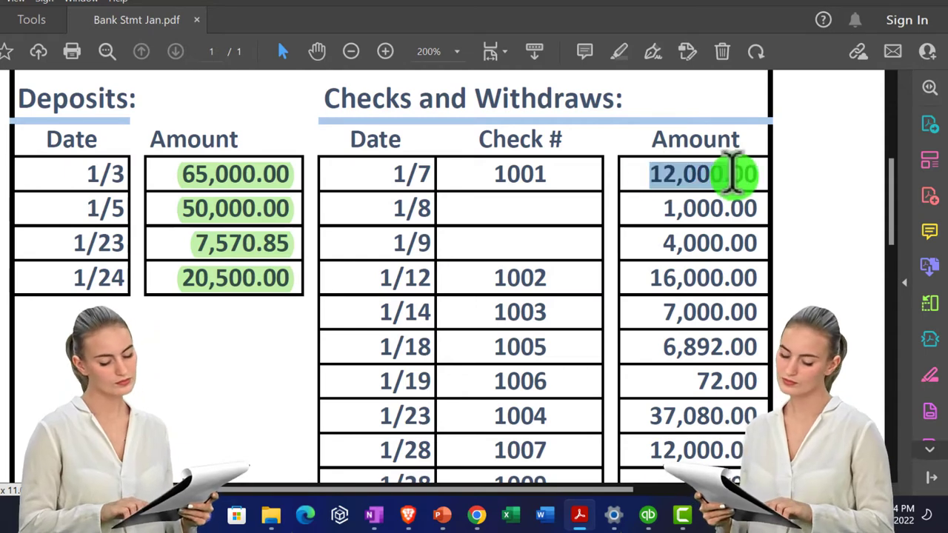
{"action": "left_click", "coordinate": [706, 144]}
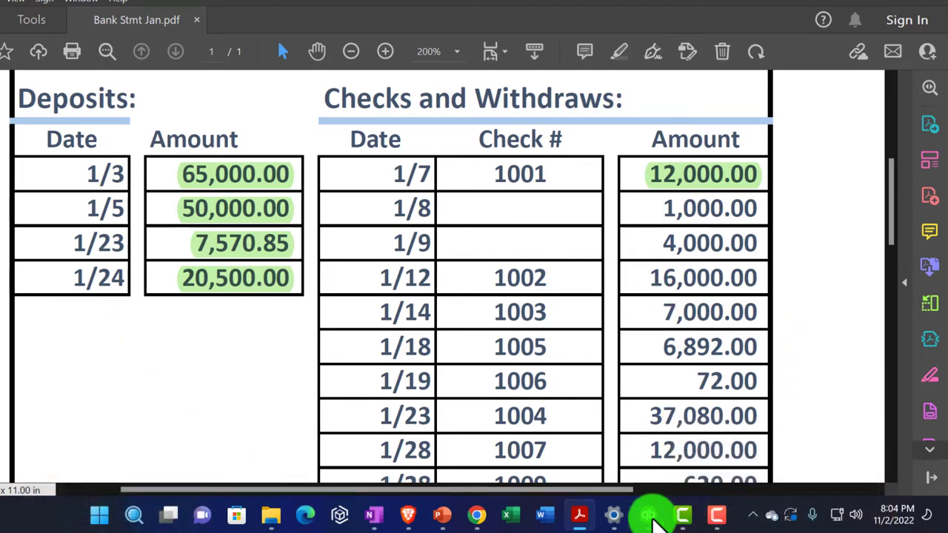
{"action": "left_click", "coordinate": [649, 516]}
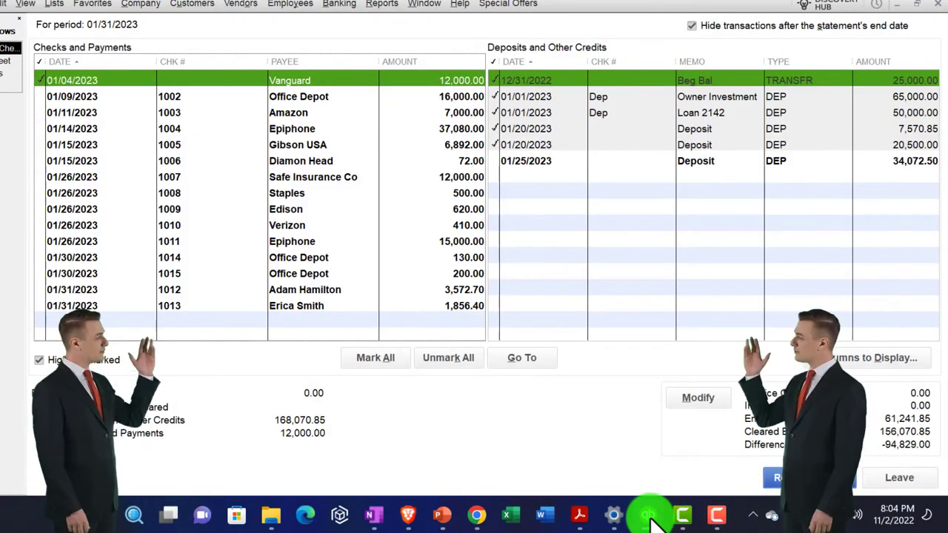
{"action": "left_click", "coordinate": [649, 517]}
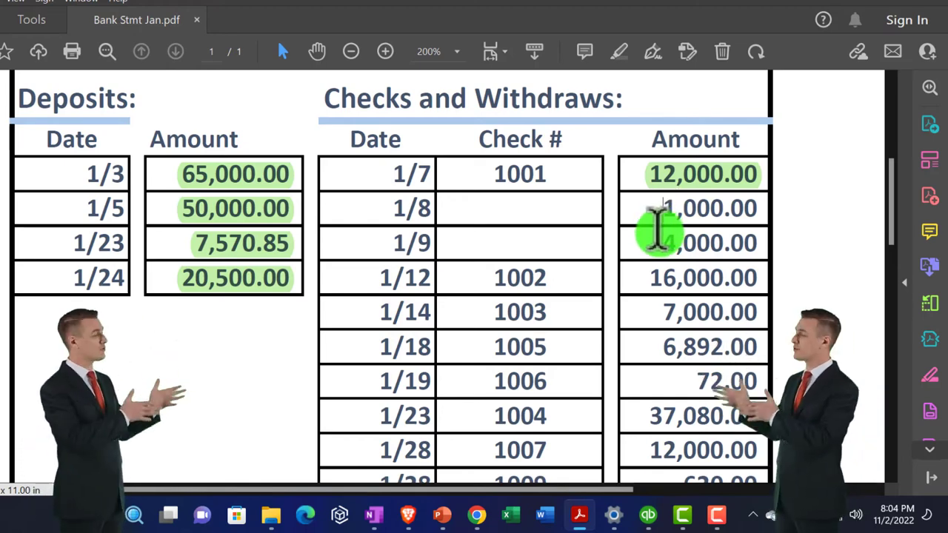
{"action": "scroll", "coordinate": [659, 230], "scroll_direction": "up", "scroll_amount": 5}
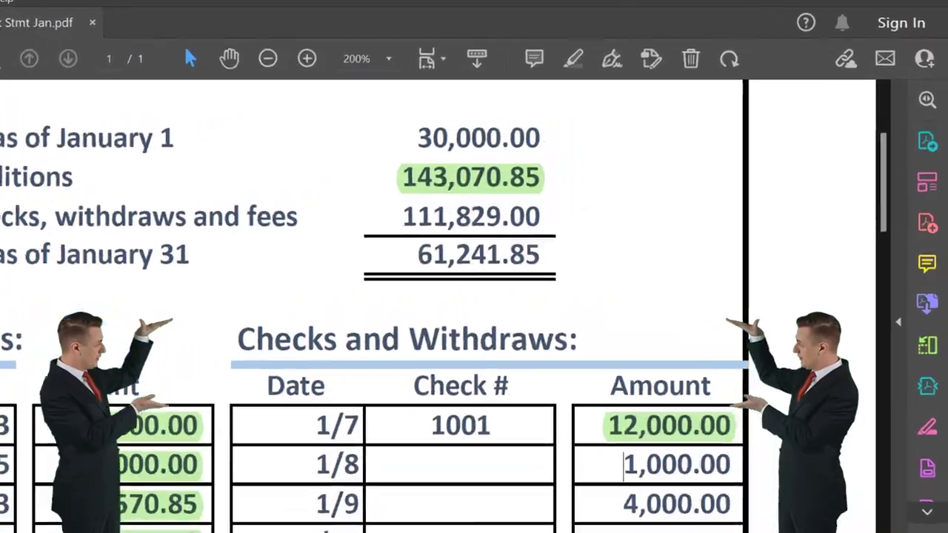
- Locate and select check 1002's 16,000.00 withdrawal on the bank statement
{"action": "left_click", "coordinate": [649, 517]}
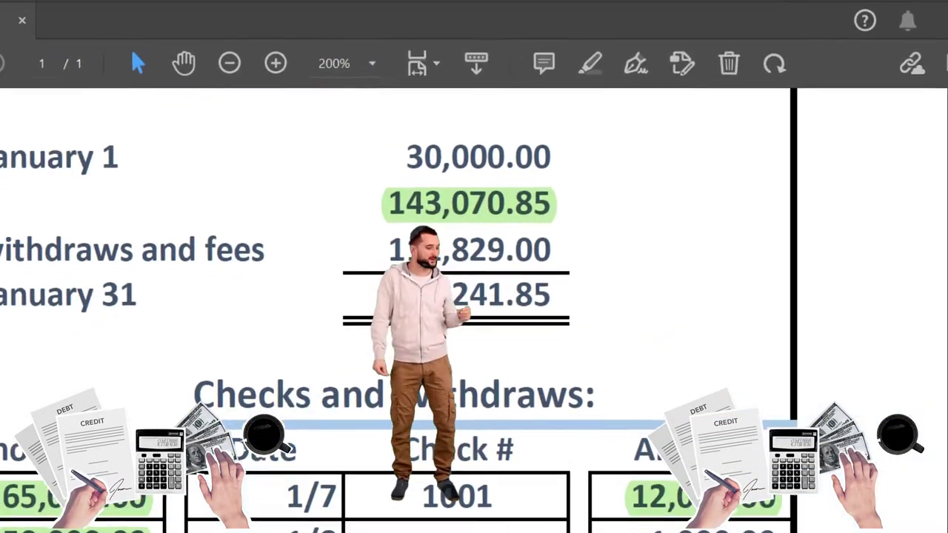
{"action": "scroll", "coordinate": [755, 400], "scroll_direction": "down", "scroll_amount": 3}
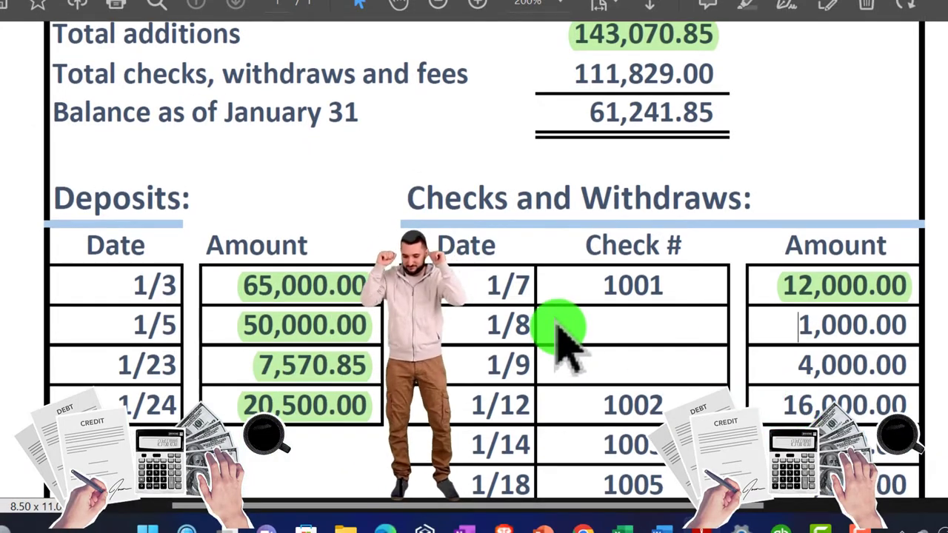
{"action": "scroll", "coordinate": [562, 339], "scroll_direction": "down", "scroll_amount": 2}
{"action": "scroll", "coordinate": [561, 339], "scroll_direction": "down", "scroll_amount": 1}
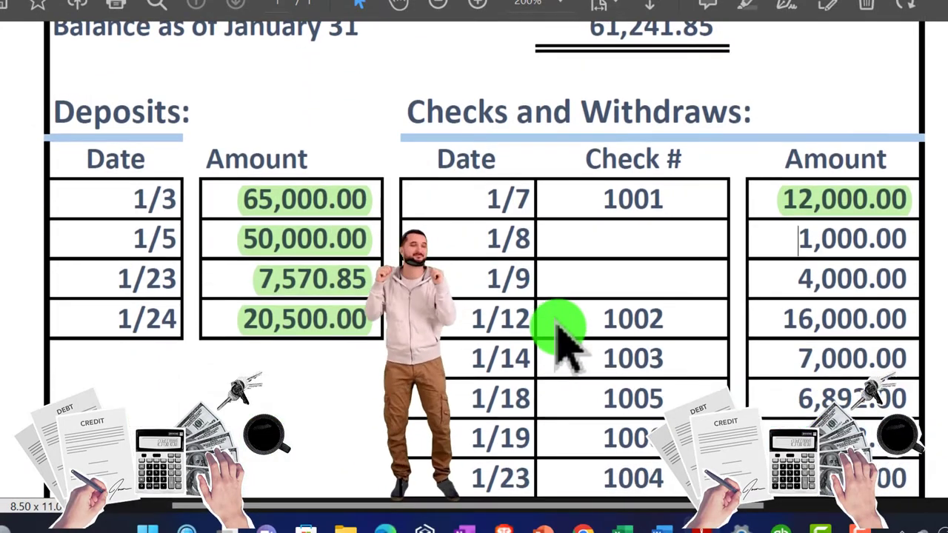
{"action": "scroll", "coordinate": [561, 340], "scroll_direction": "down", "scroll_amount": 2}
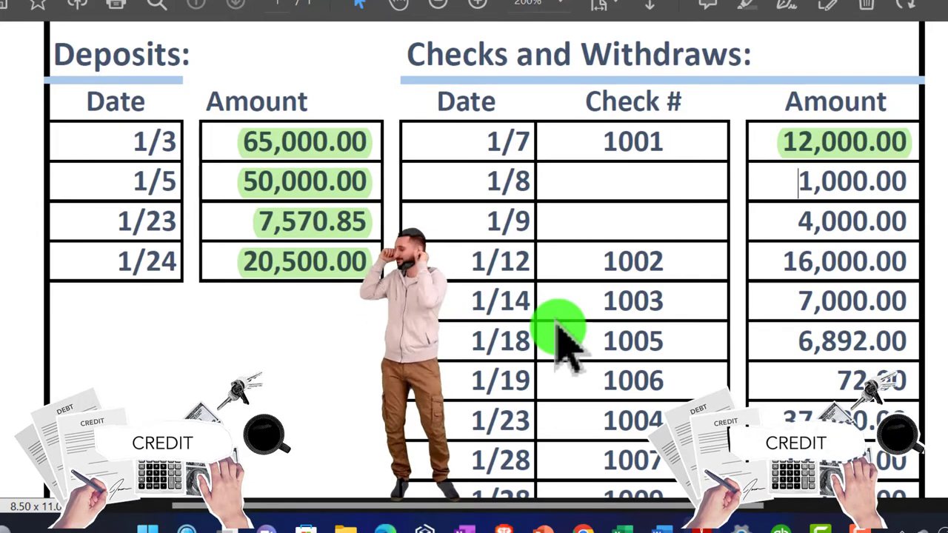
{"action": "left_click_drag", "start_coordinate": [795, 181], "coordinate": [891, 200]}
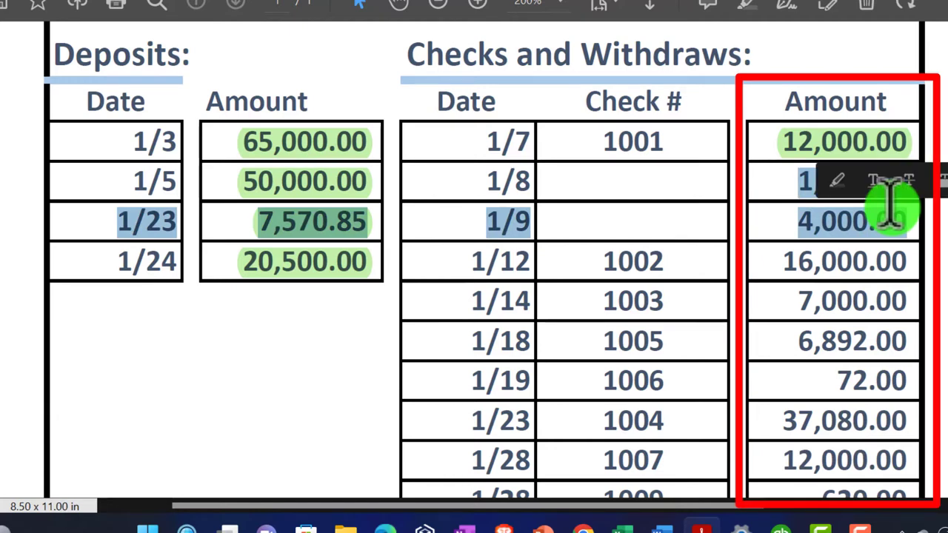
{"action": "left_click", "coordinate": [845, 243]}
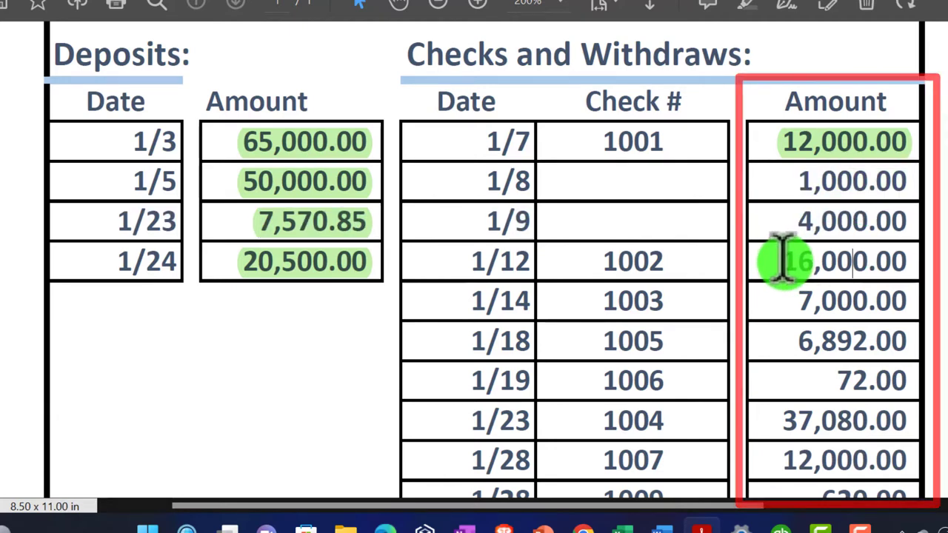
{"action": "left_click_drag", "start_coordinate": [785, 259], "coordinate": [907, 263]}
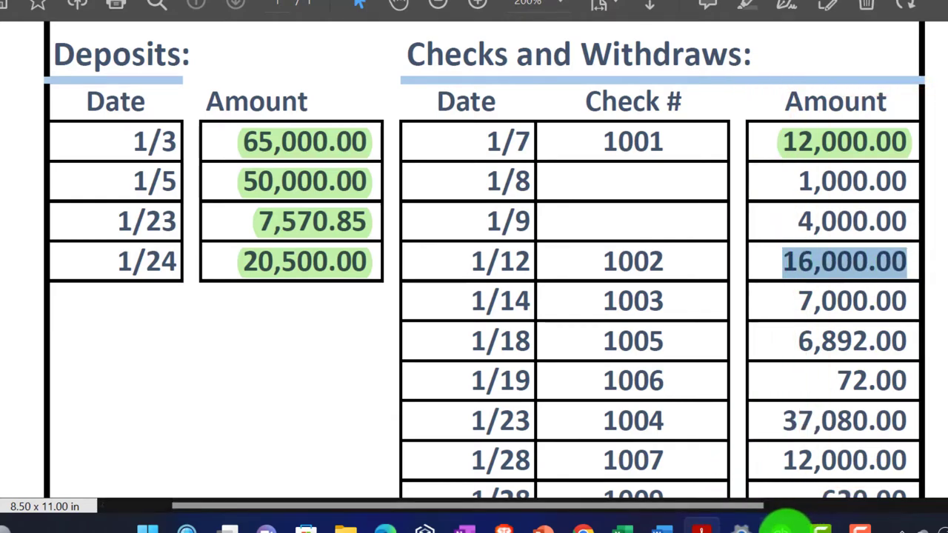
- Mark the 01/09 Office Depot payment cleared and highlight its 16,000.00 green
{"action": "left_click", "coordinate": [813, 531]}
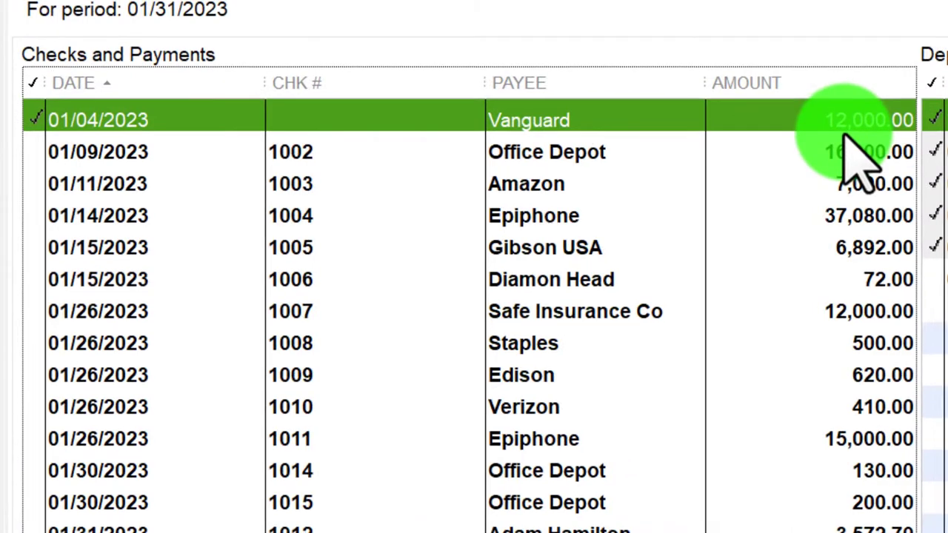
{"action": "left_click", "coordinate": [728, 112]}
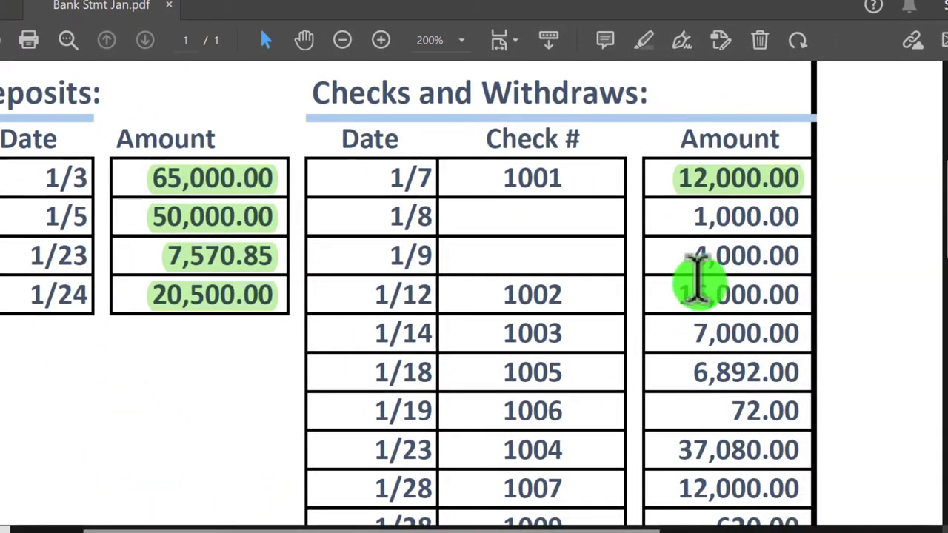
{"action": "left_click_drag", "start_coordinate": [680, 293], "coordinate": [777, 292]}
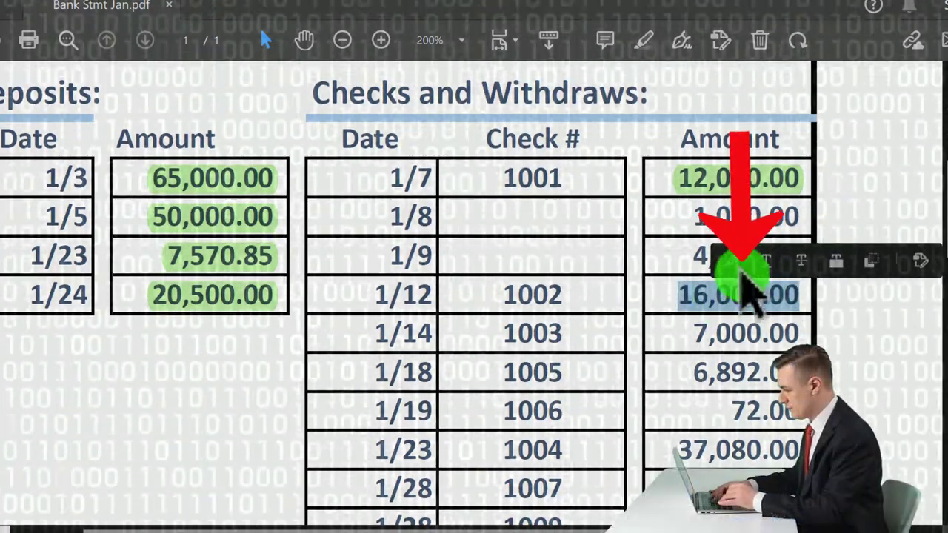
{"action": "left_click", "coordinate": [735, 264]}
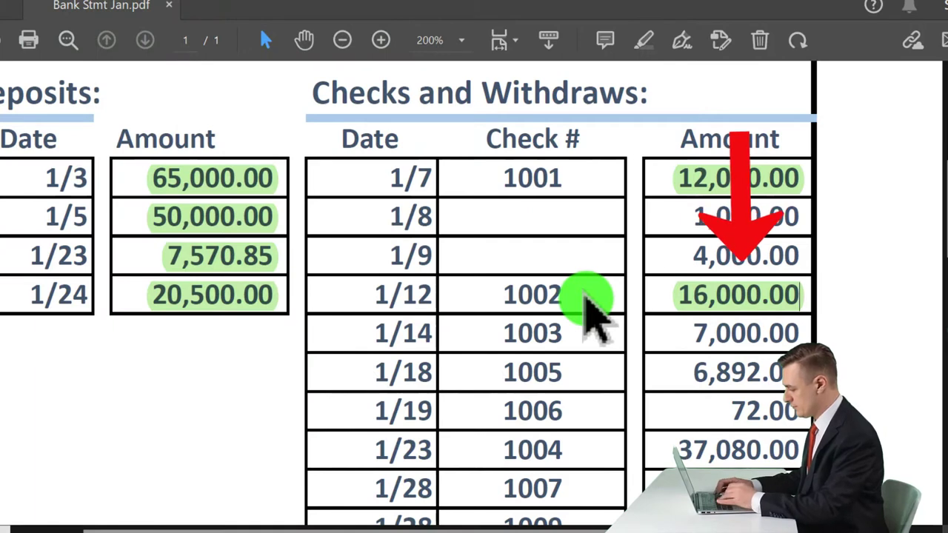
{"action": "scroll", "coordinate": [589, 307], "scroll_direction": "down", "scroll_amount": 2}
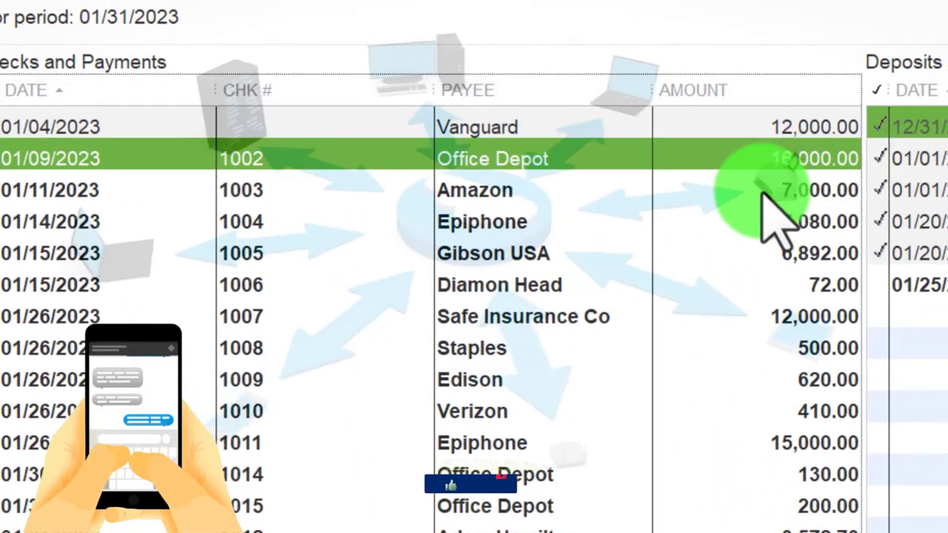
- Clear Amazon, Gibson USA 1005 and Diamon Head 1006, highlighting 7,000.00 and 6,892.00
{"action": "left_click", "coordinate": [474, 116]}
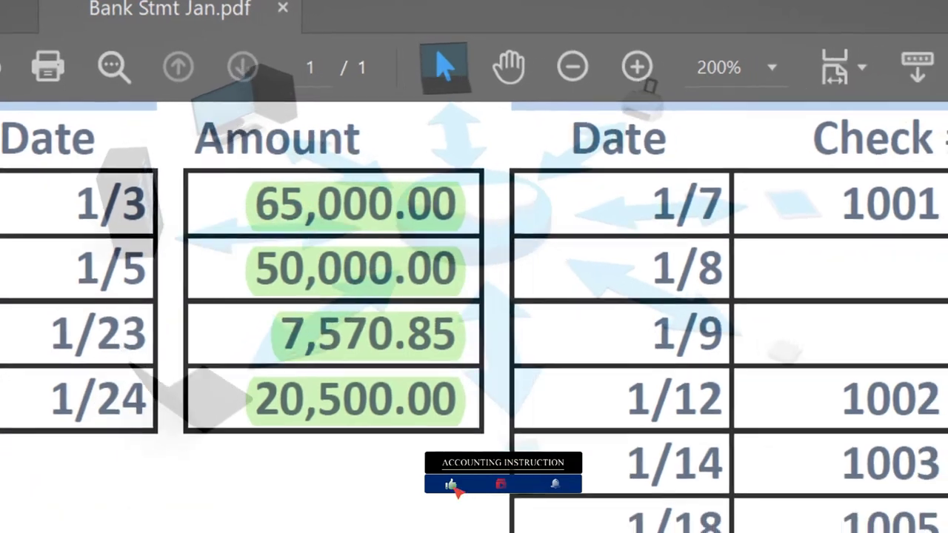
{"action": "left_click_drag", "start_coordinate": [815, 321], "coordinate": [859, 293]}
{"action": "left_click", "coordinate": [785, 261]}
{"action": "scroll", "coordinate": [789, 296], "scroll_direction": "down", "scroll_amount": 1}
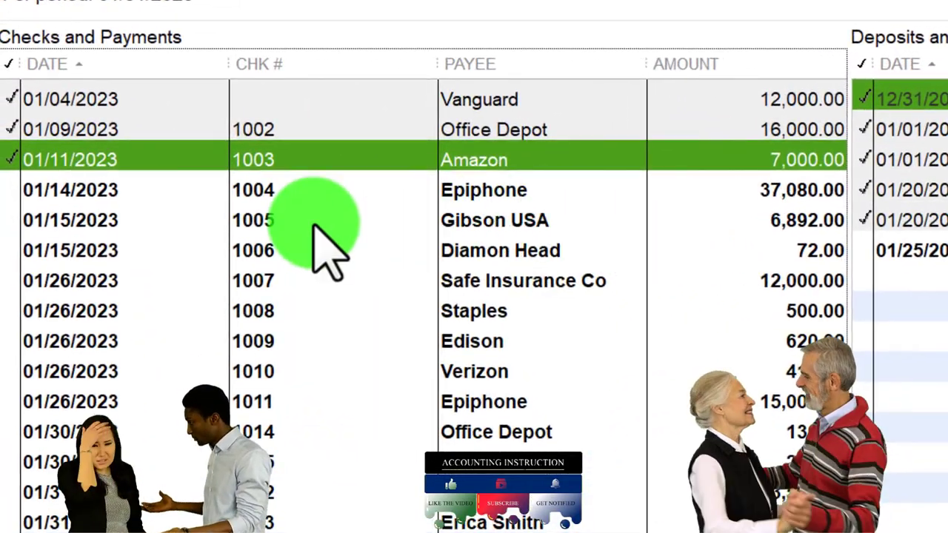
{"action": "left_click", "coordinate": [796, 221]}
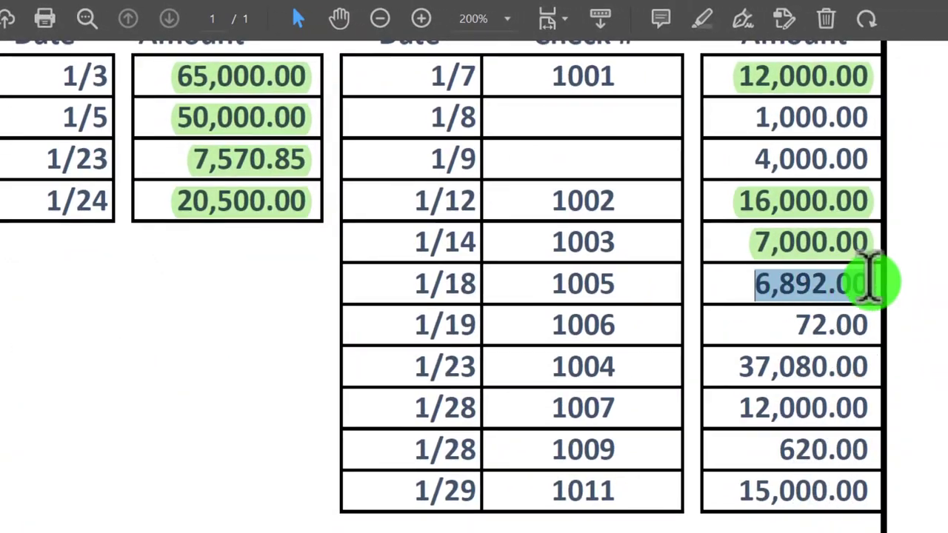
{"action": "left_click", "coordinate": [798, 250]}
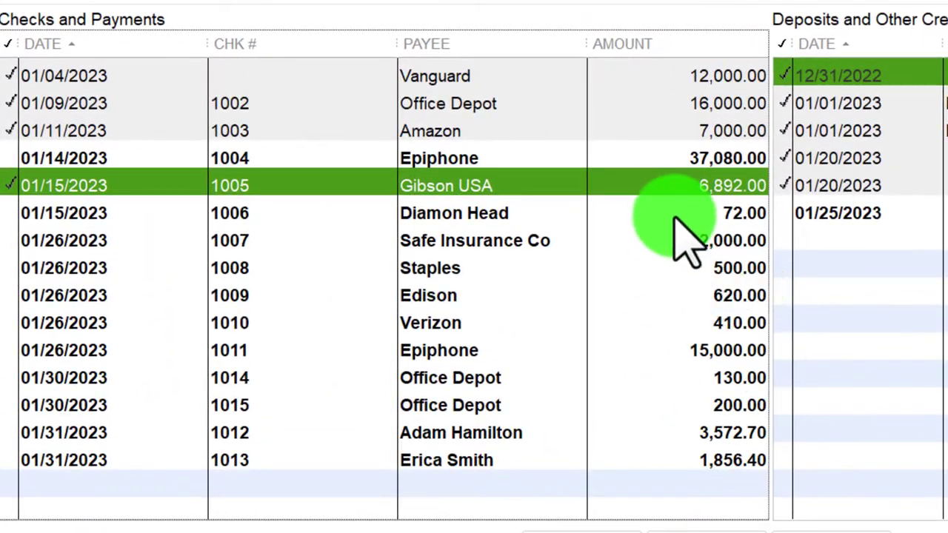
{"action": "left_click", "coordinate": [674, 219]}
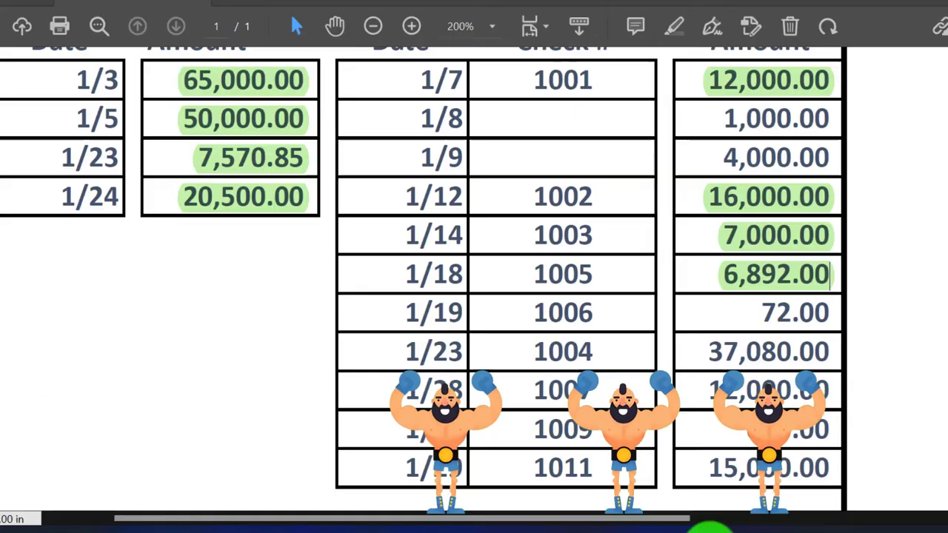
- Highlight the 72.00 amount green and mark checks 1004 Epiphone and 1007 Safe Insurance Co cleared
{"action": "left_click_drag", "start_coordinate": [759, 315], "coordinate": [796, 307]}
{"action": "left_click", "coordinate": [774, 281]}
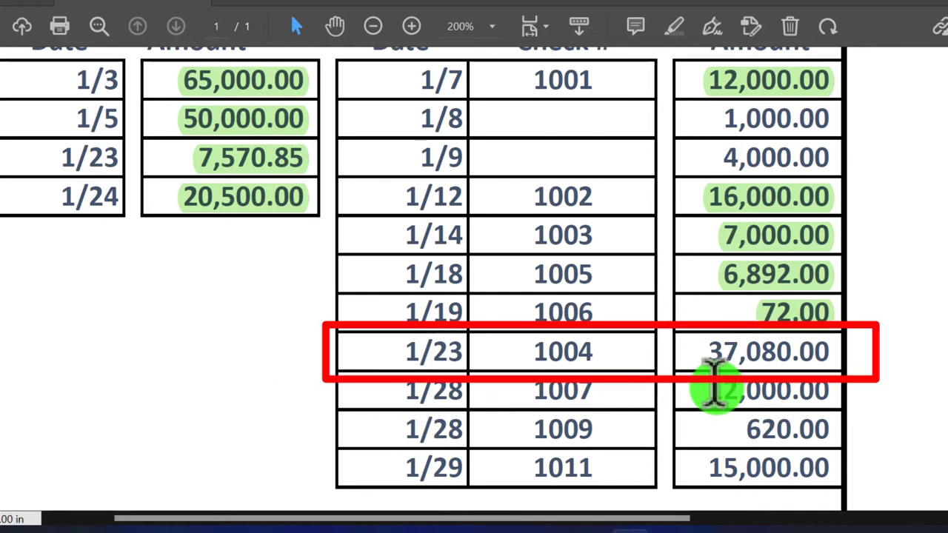
{"action": "left_click", "coordinate": [696, 526]}
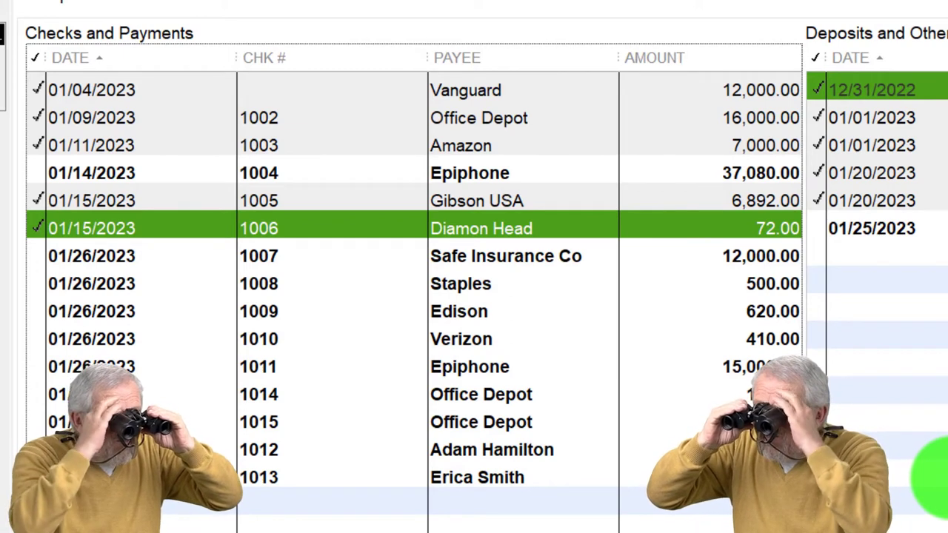
{"action": "left_click", "coordinate": [740, 174]}
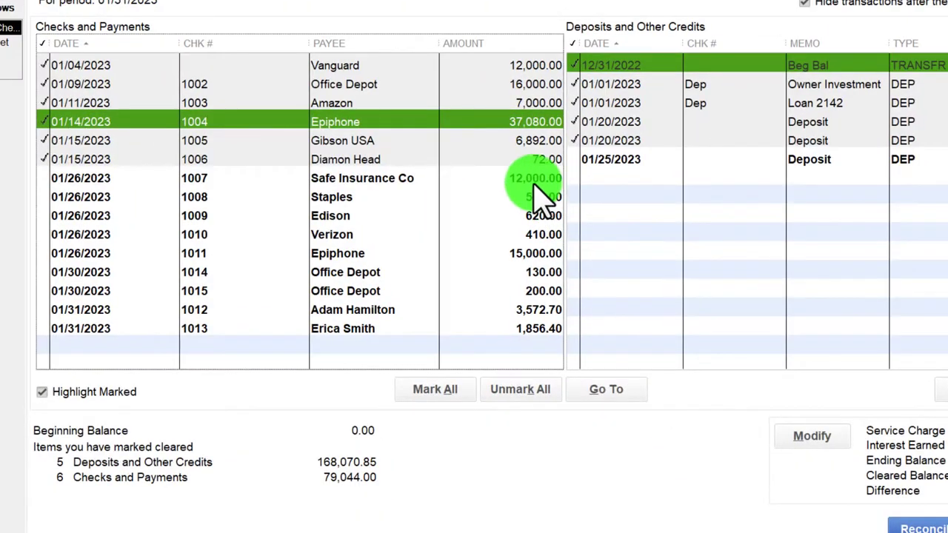
{"action": "left_click", "coordinate": [535, 185]}
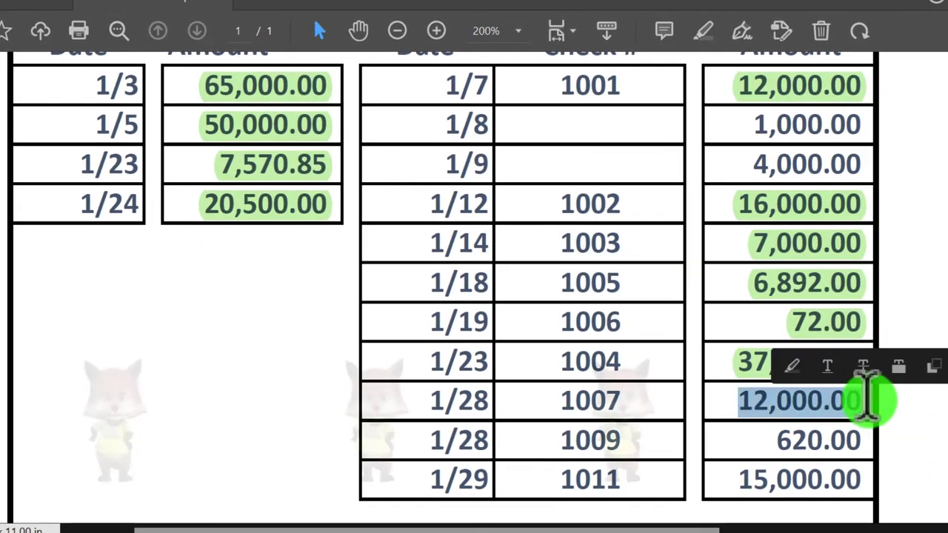
- Mark Edison check 1009 cleared and highlight its 620.00 amount green
{"action": "scroll", "coordinate": [793, 400], "scroll_direction": "down", "scroll_amount": 3}
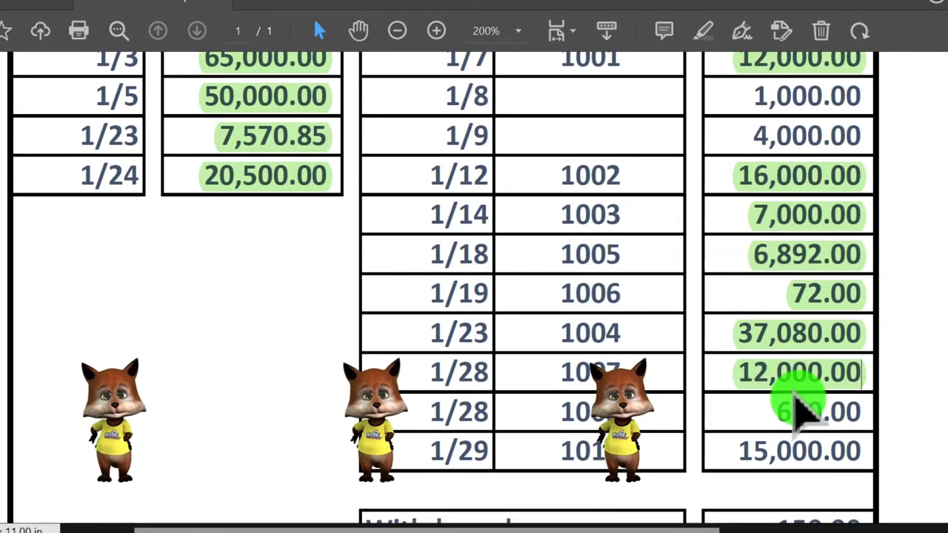
{"action": "scroll", "coordinate": [797, 396], "scroll_direction": "down", "scroll_amount": 1}
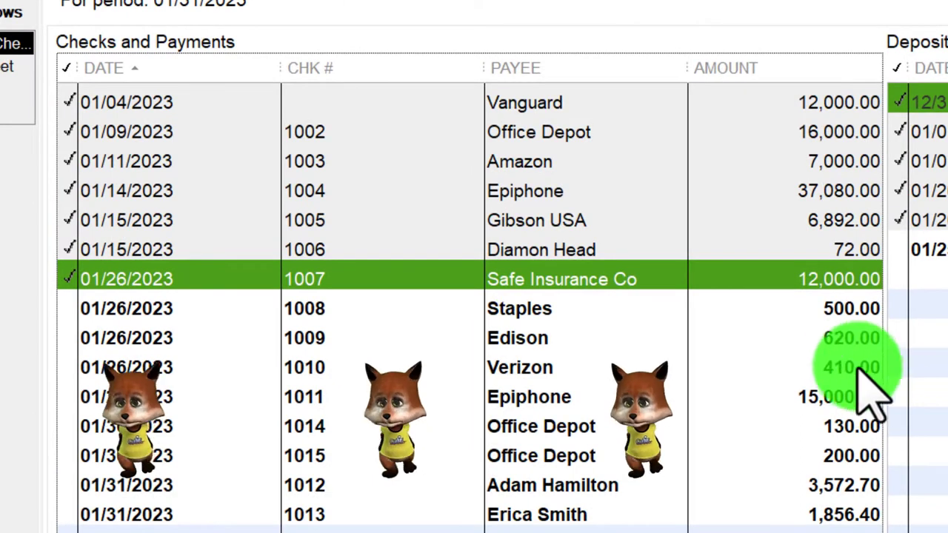
{"action": "left_click", "coordinate": [844, 340]}
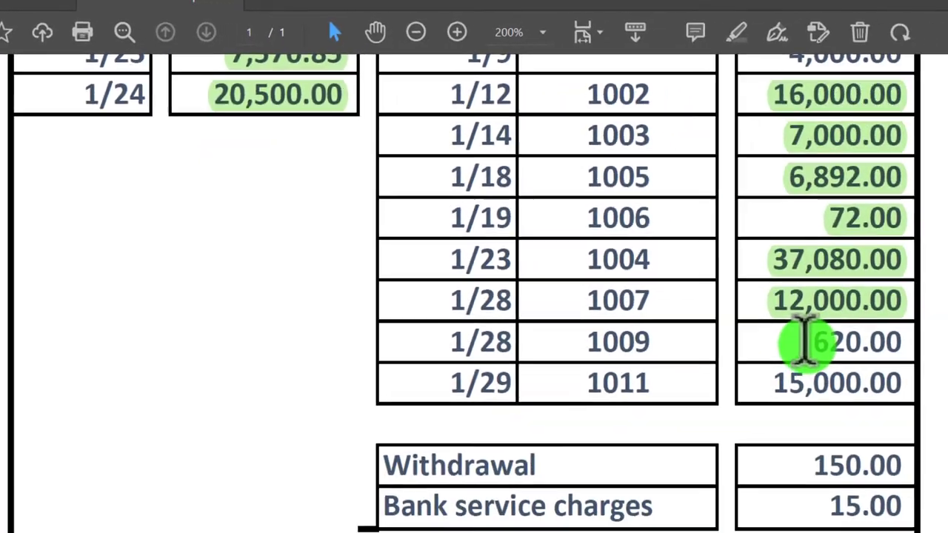
{"action": "left_click_drag", "start_coordinate": [807, 338], "coordinate": [864, 332]}
{"action": "left_click", "coordinate": [804, 296]}
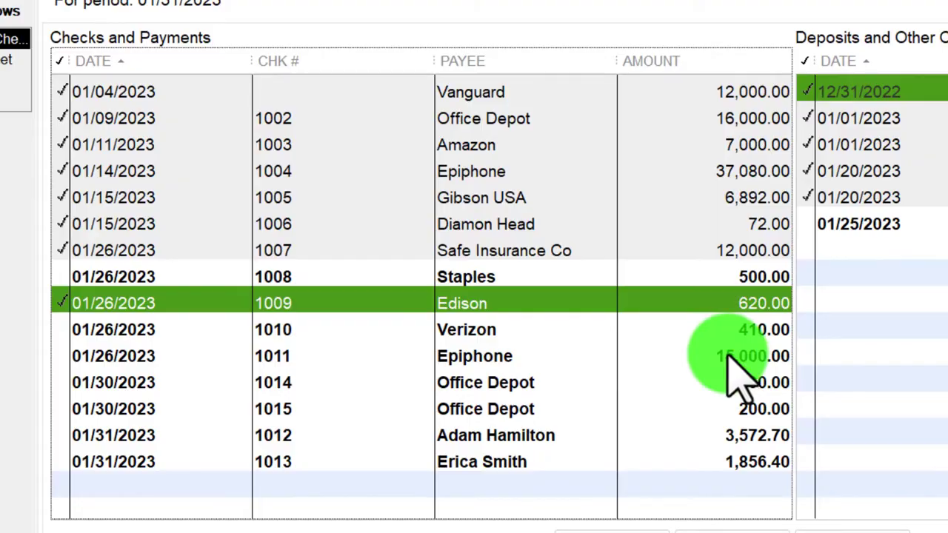
- Mark Epiphone check 1011 for 15,000.00 as cleared in the reconciliation
{"action": "left_click", "coordinate": [728, 357]}
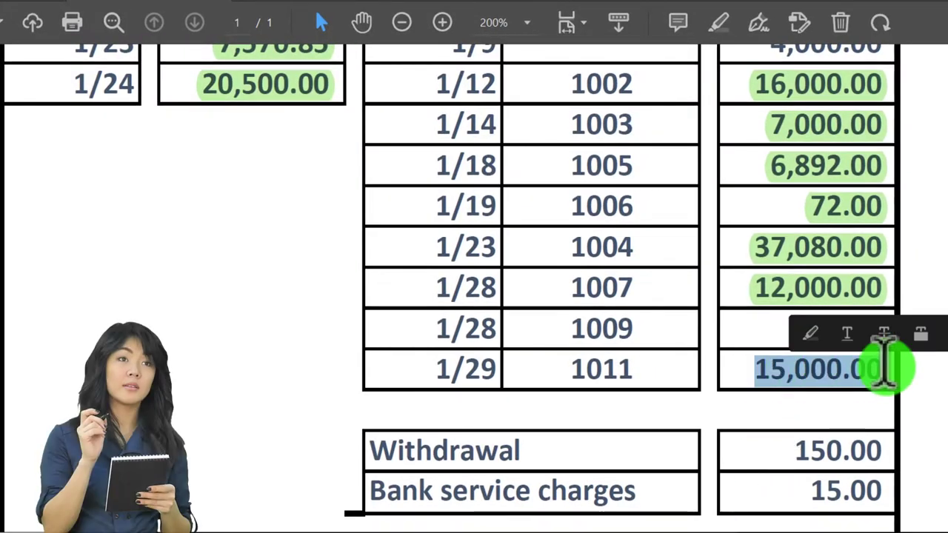
{"action": "scroll", "coordinate": [678, 363], "scroll_direction": "down", "scroll_amount": 2}
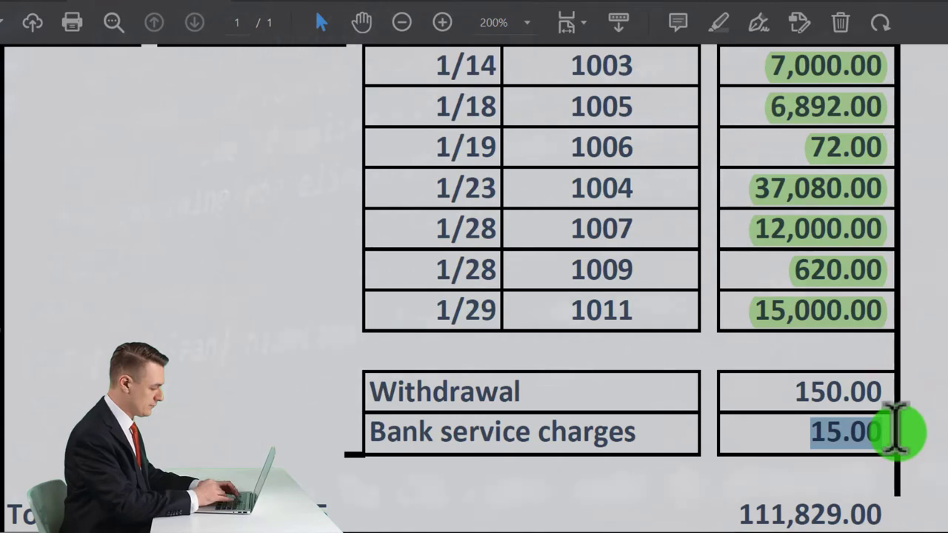
{"action": "scroll", "coordinate": [895, 430], "scroll_direction": "down", "scroll_amount": 1}
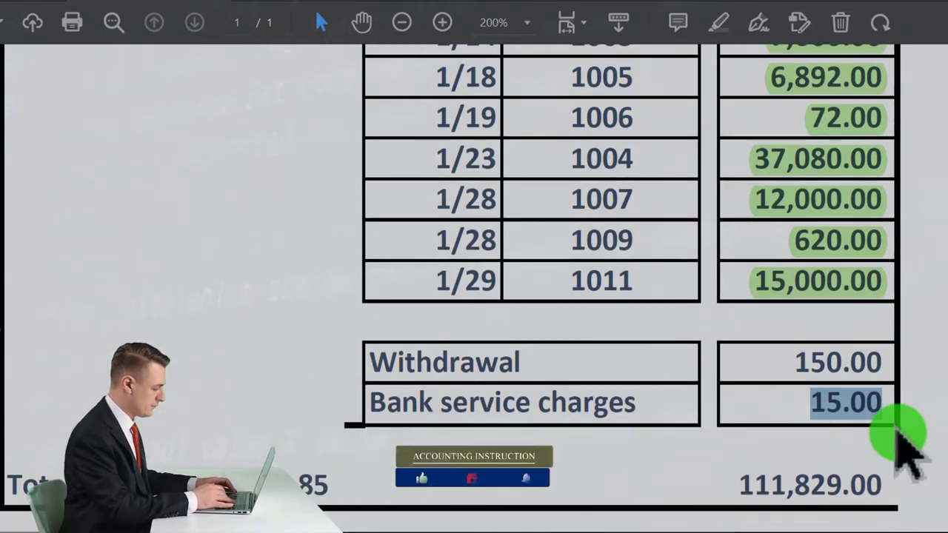
- On the statement PDF, select the unmatched 15.00 service charge and 150.00 withdrawal amounts to review them
{"action": "left_click", "coordinate": [821, 447]}
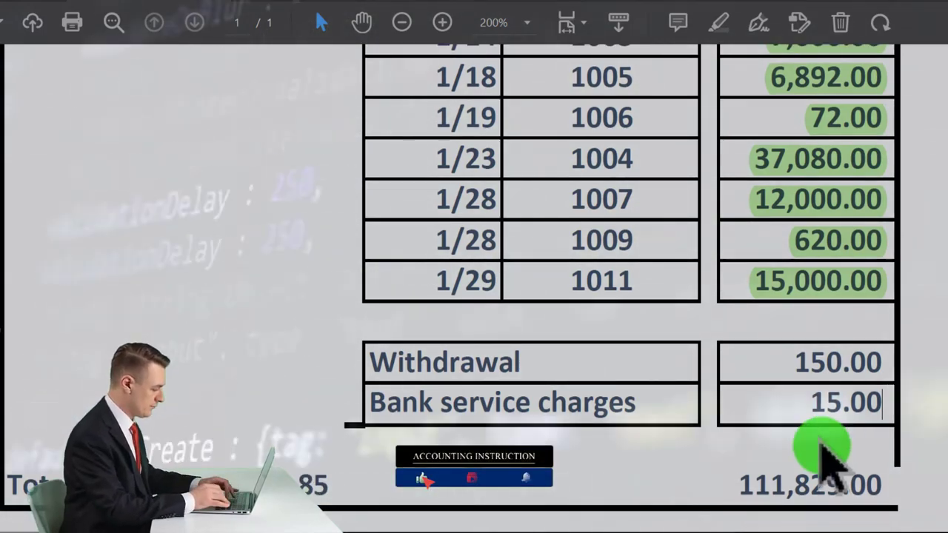
{"action": "left_click", "coordinate": [803, 392]}
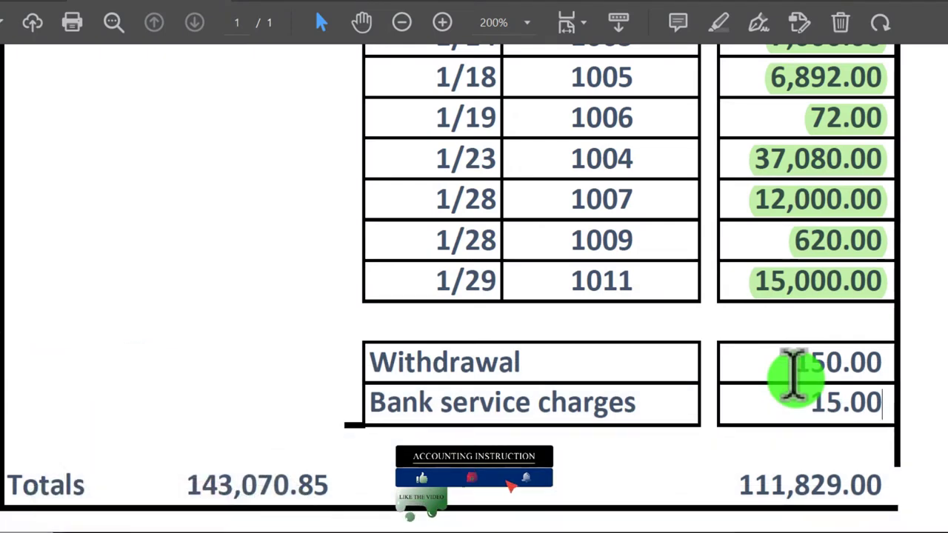
{"action": "left_click_drag", "start_coordinate": [802, 401], "coordinate": [889, 402]}
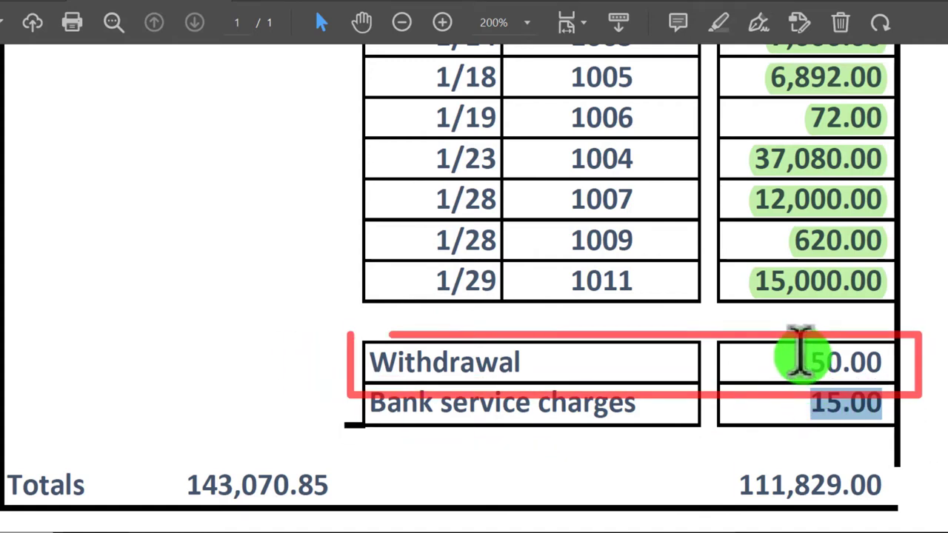
{"action": "left_click_drag", "start_coordinate": [793, 356], "coordinate": [897, 363]}
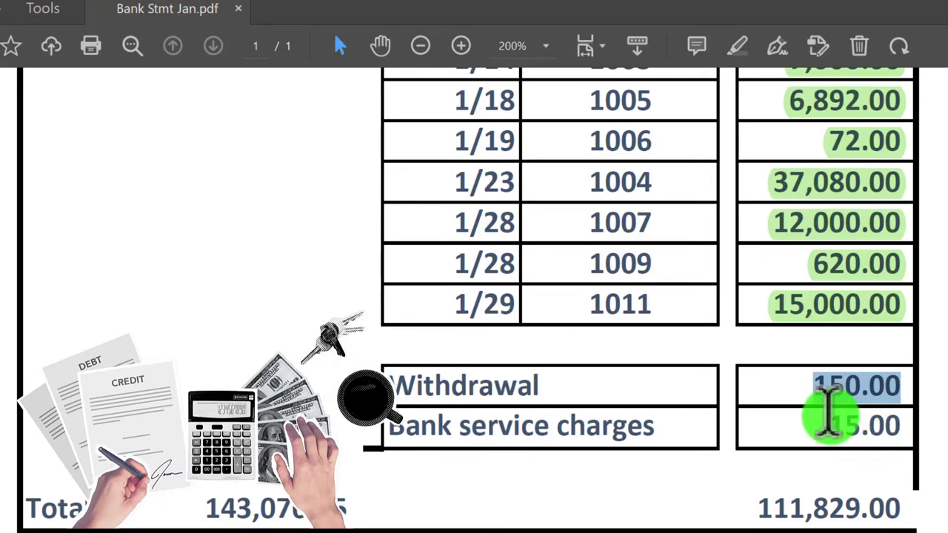
{"action": "left_click", "coordinate": [822, 427]}
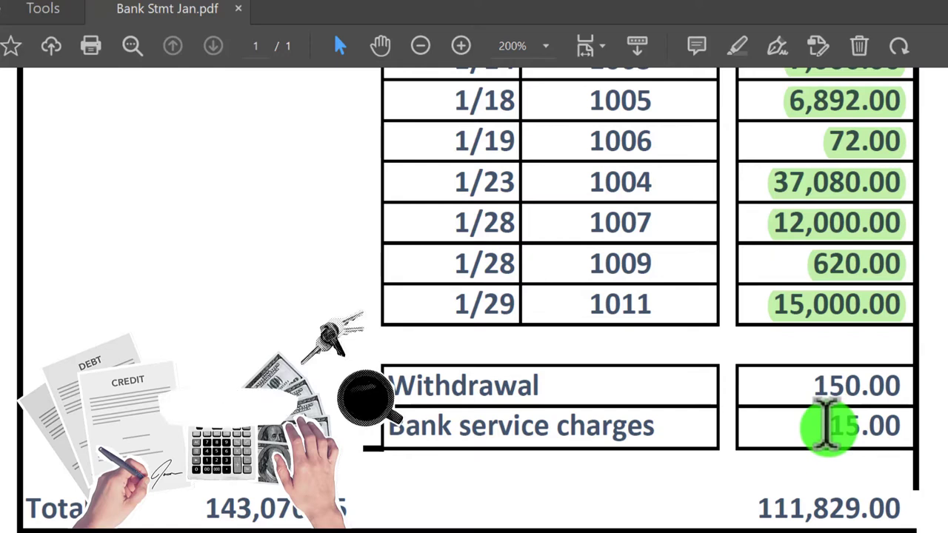
{"action": "scroll", "coordinate": [828, 426], "scroll_direction": "up", "scroll_amount": 2}
{"action": "scroll", "coordinate": [828, 426], "scroll_direction": "up", "scroll_amount": 5}
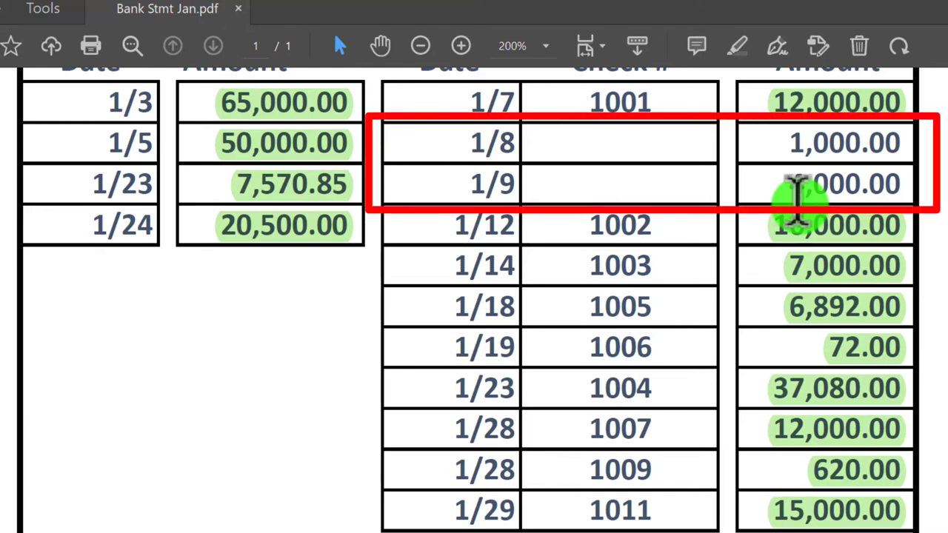
{"action": "scroll", "coordinate": [797, 197], "scroll_direction": "up", "scroll_amount": 1}
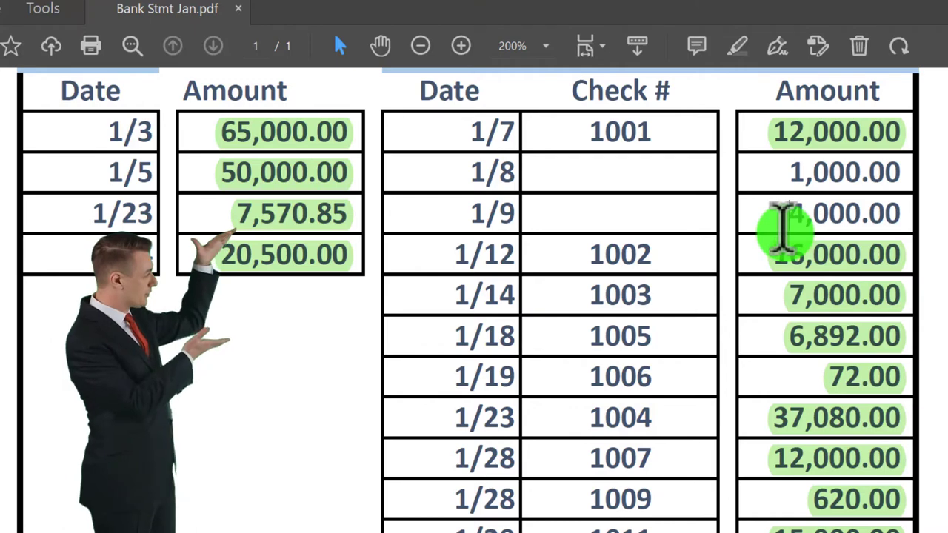
{"action": "scroll", "coordinate": [789, 234], "scroll_direction": "up", "scroll_amount": 3}
{"action": "scroll", "coordinate": [789, 244], "scroll_direction": "up", "scroll_amount": 5}
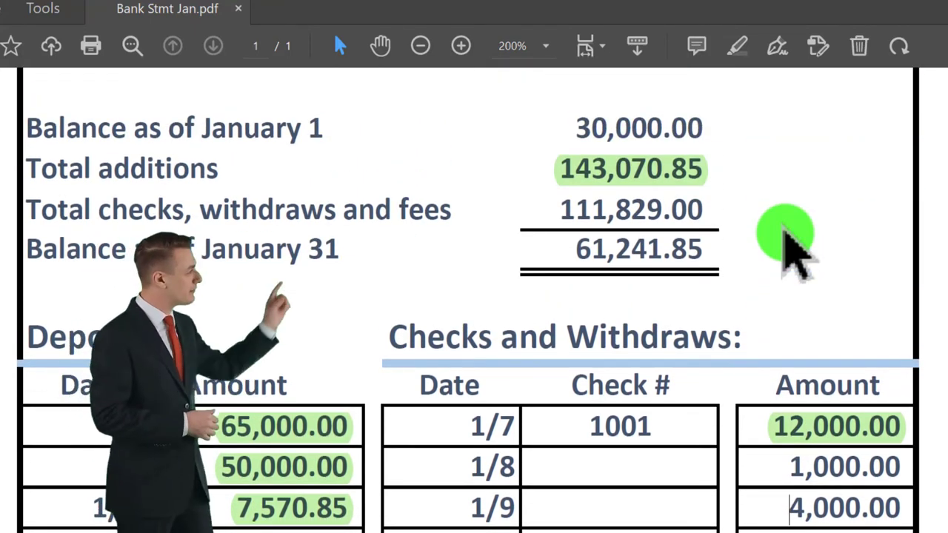
{"action": "scroll", "coordinate": [793, 252], "scroll_direction": "down", "scroll_amount": 12}
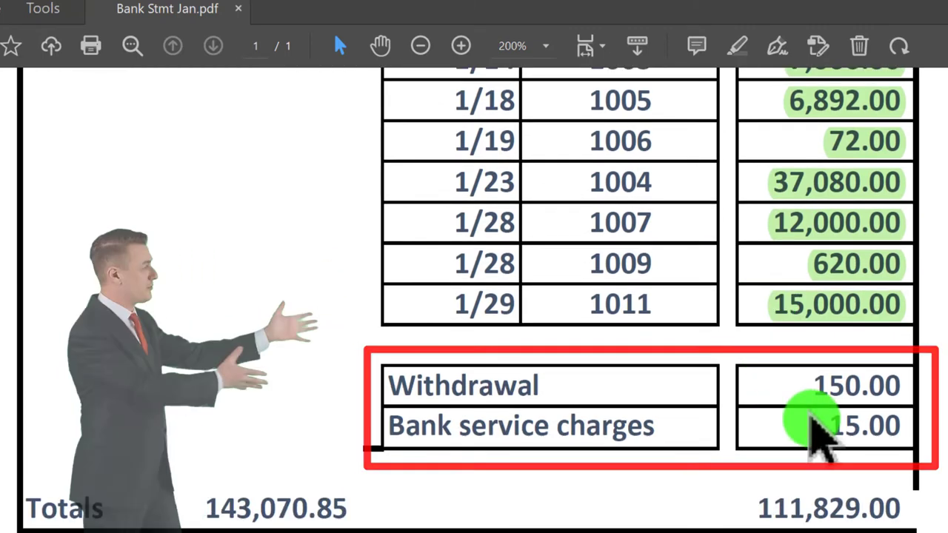
{"action": "scroll", "coordinate": [815, 433], "scroll_direction": "up", "scroll_amount": 13}
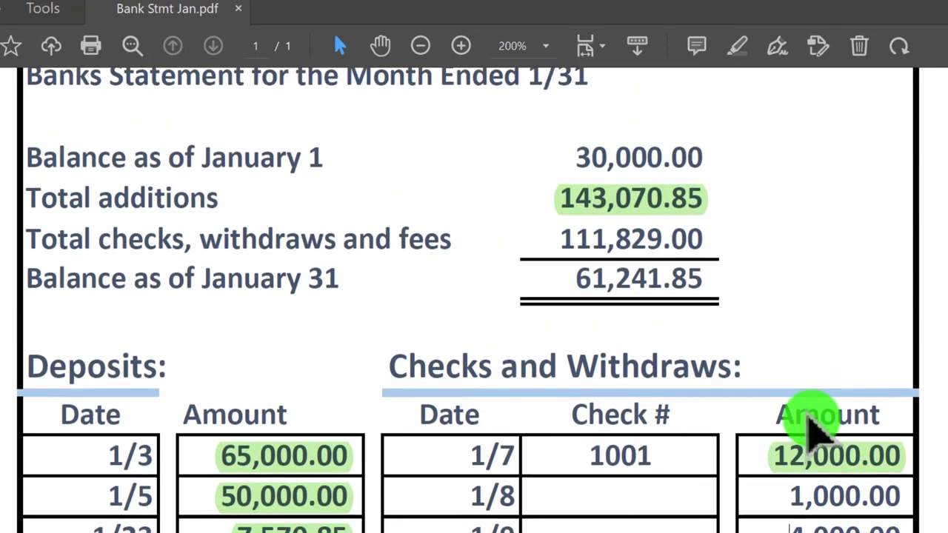
{"action": "left_click_drag", "start_coordinate": [575, 155], "coordinate": [716, 150]}
{"action": "left_click", "coordinate": [557, 200]}
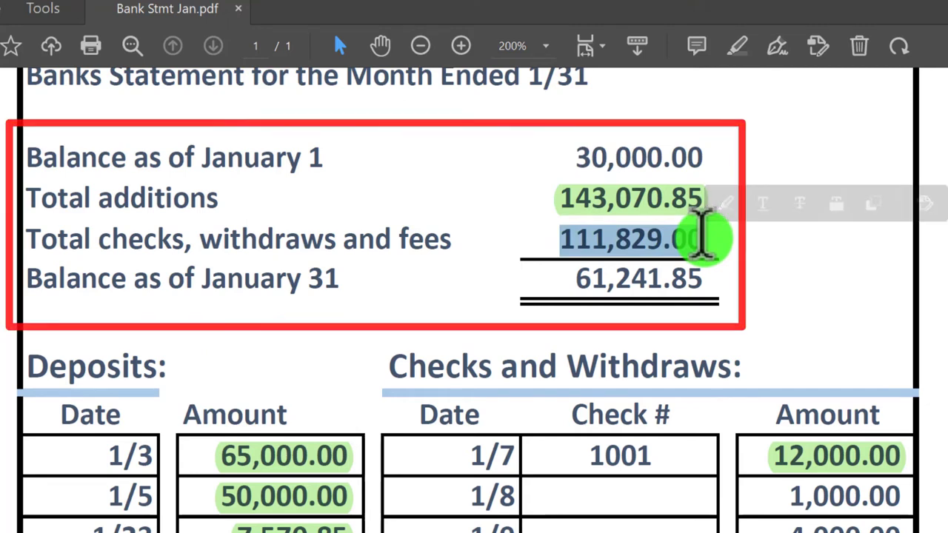
{"action": "left_click_drag", "start_coordinate": [575, 279], "coordinate": [704, 279]}
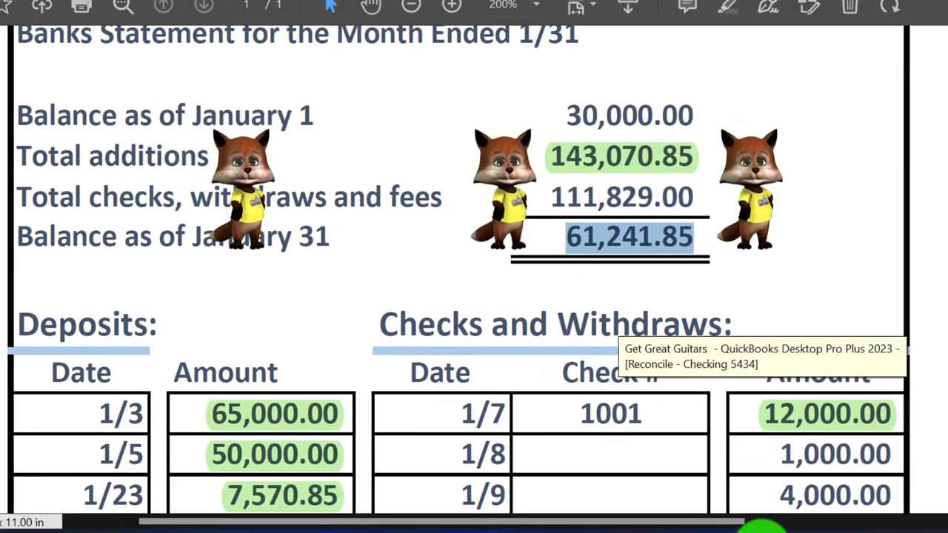
{"action": "left_click", "coordinate": [763, 529]}
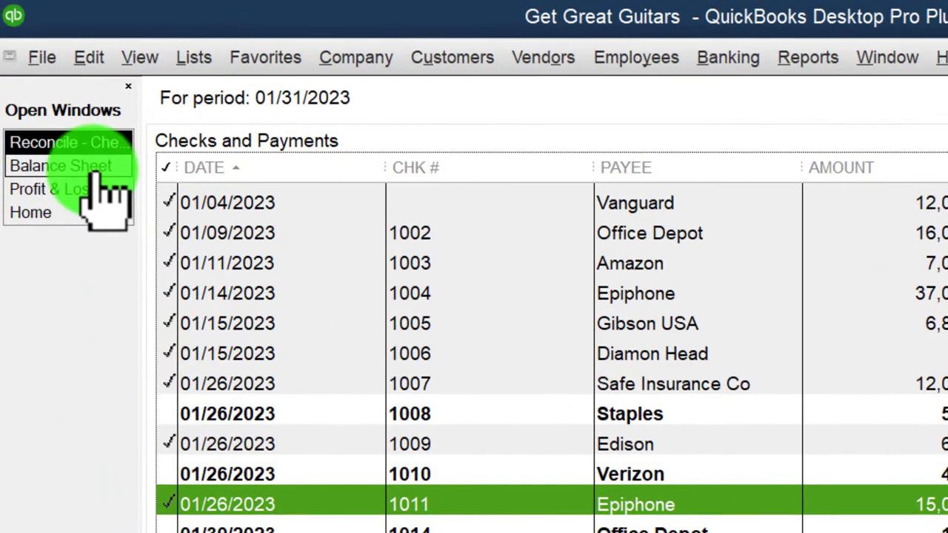
- Bring forward the January 31, 2023 Balance Sheet showing Checking 5434 at 88,810.25
{"action": "left_click", "coordinate": [96, 167]}
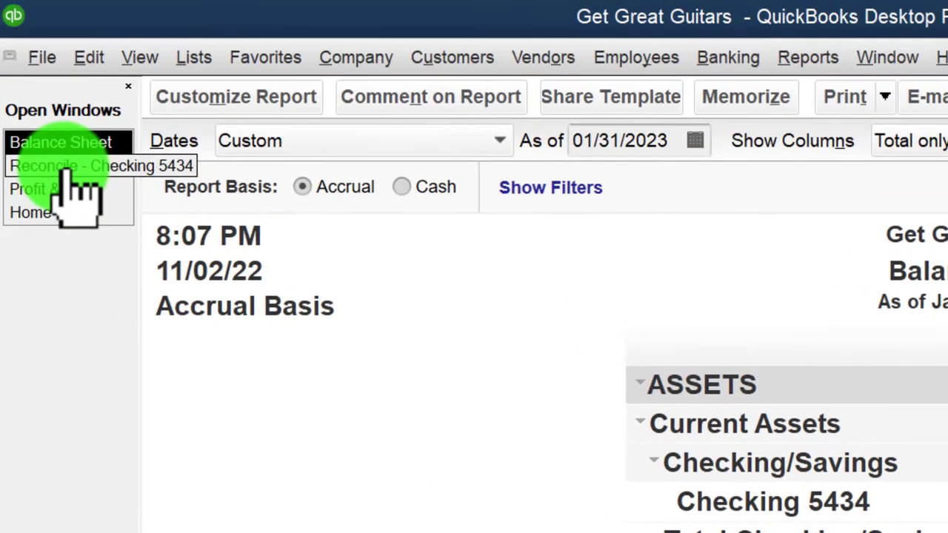
- Review the Checking 5434 reconciliation's -165.00 difference, then go back to the bank statement PDF
{"action": "left_click", "coordinate": [68, 167]}
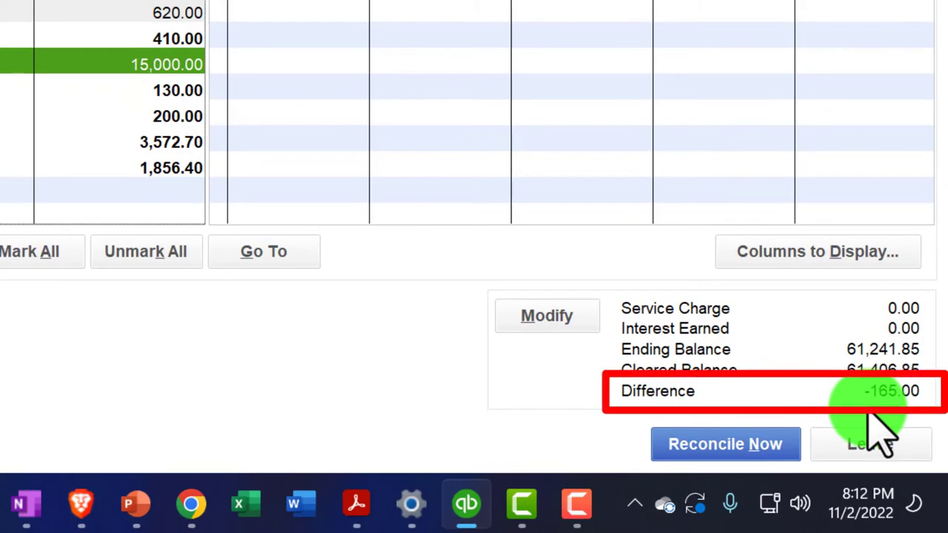
{"action": "left_click", "coordinate": [360, 505]}
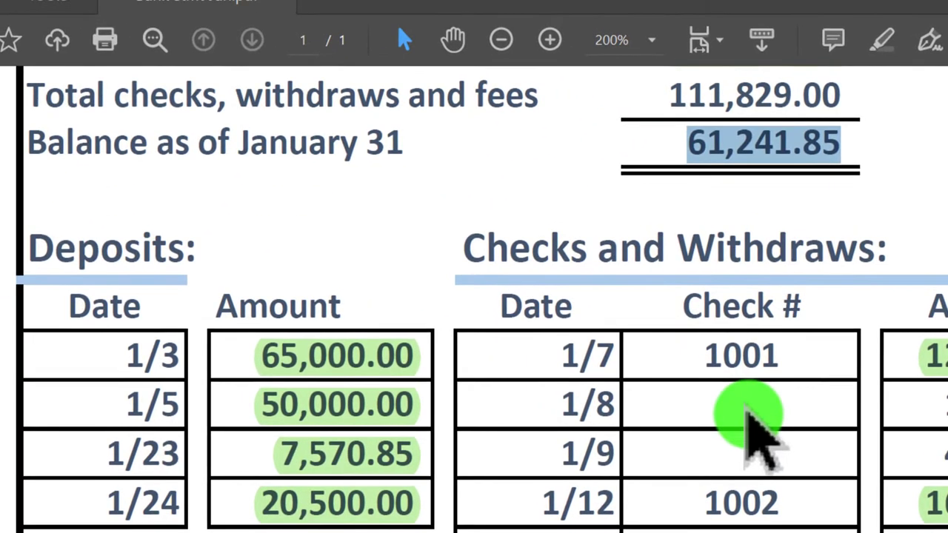
- Find the Withdrawal and Bank service charges rows on the January statement and select the 150.00 amount
{"action": "scroll", "coordinate": [754, 420], "scroll_direction": "down", "scroll_amount": 5}
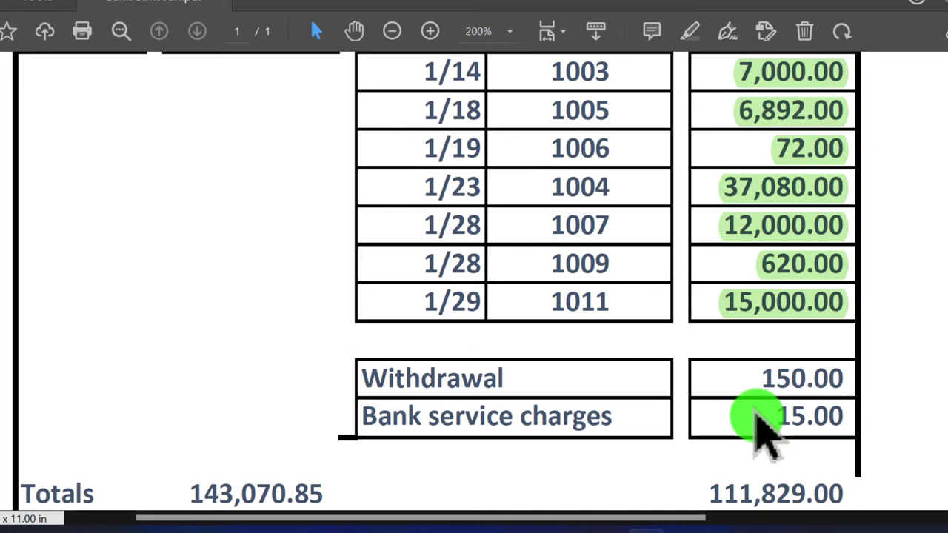
{"action": "scroll", "coordinate": [756, 422], "scroll_direction": "up", "scroll_amount": 5}
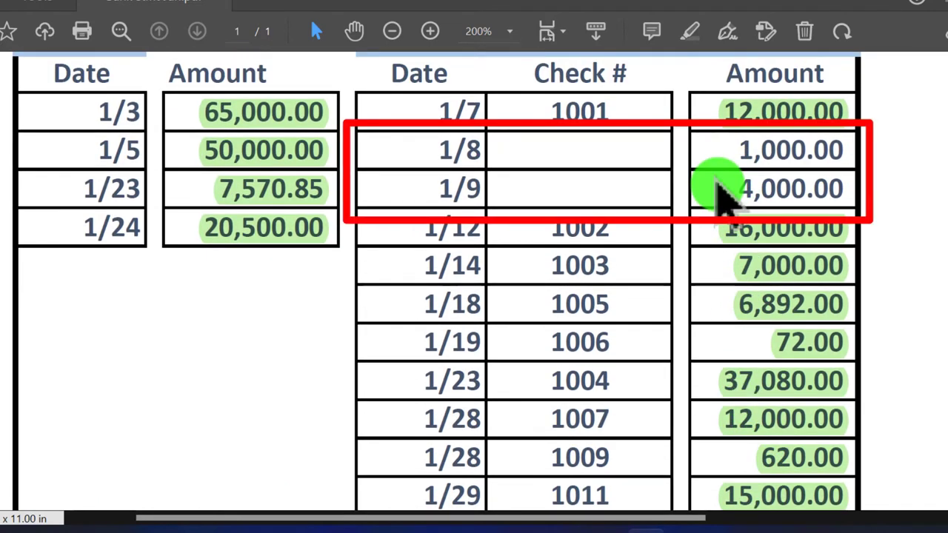
{"action": "scroll", "coordinate": [722, 194], "scroll_direction": "up", "scroll_amount": 7}
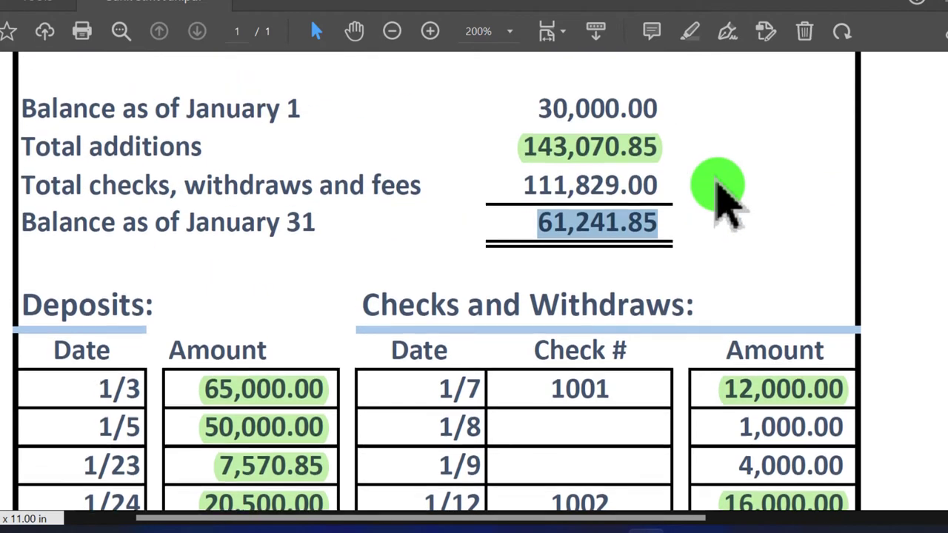
{"action": "scroll", "coordinate": [717, 185], "scroll_direction": "up", "scroll_amount": 1}
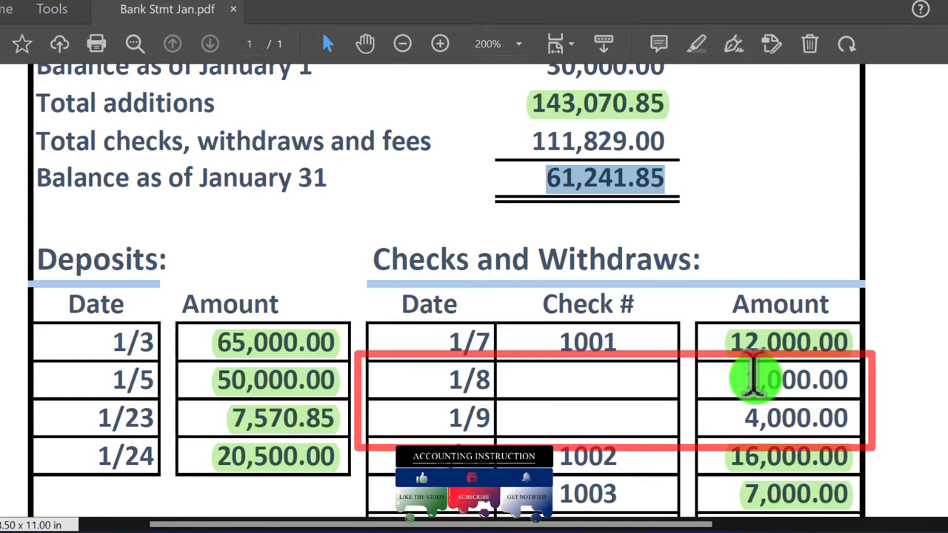
{"action": "scroll", "coordinate": [753, 378], "scroll_direction": "up", "scroll_amount": 1}
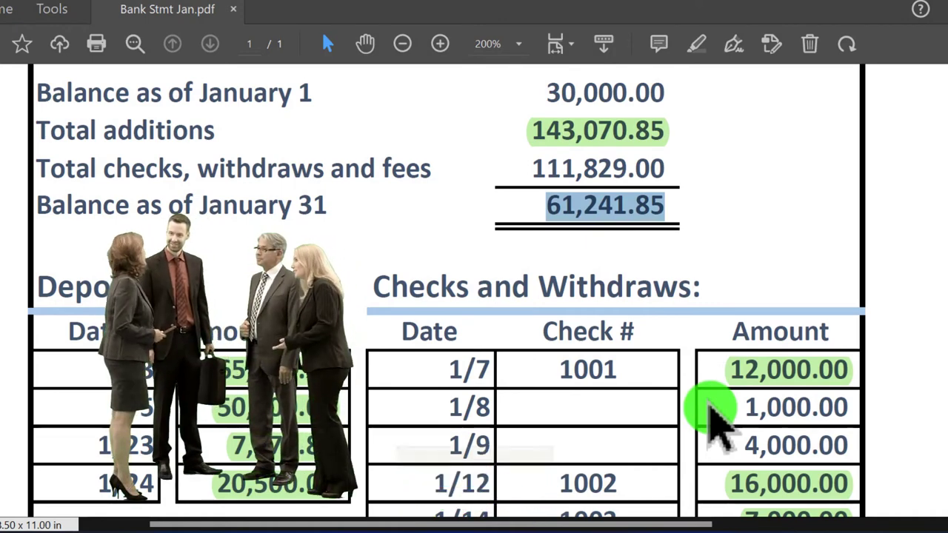
{"action": "scroll", "coordinate": [710, 407], "scroll_direction": "down", "scroll_amount": 10}
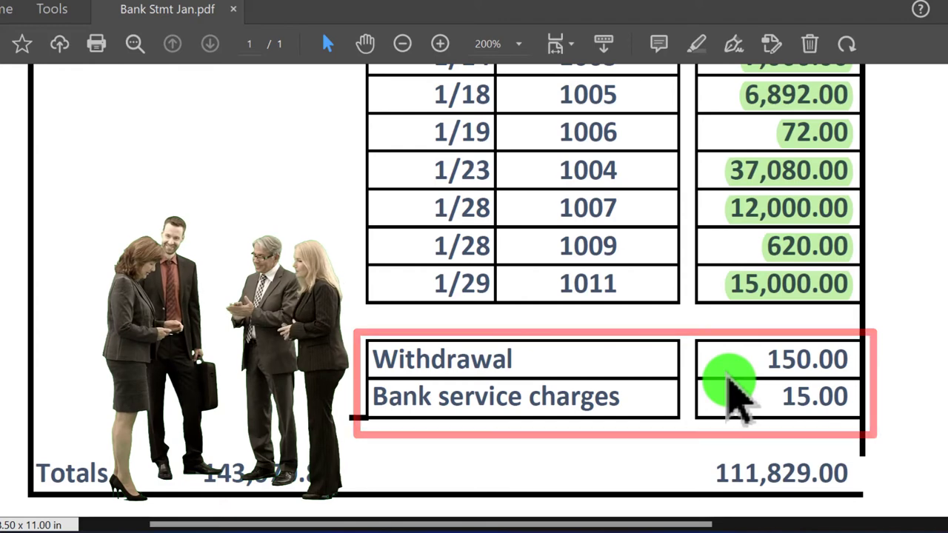
{"action": "scroll", "coordinate": [729, 378], "scroll_direction": "up", "scroll_amount": 8}
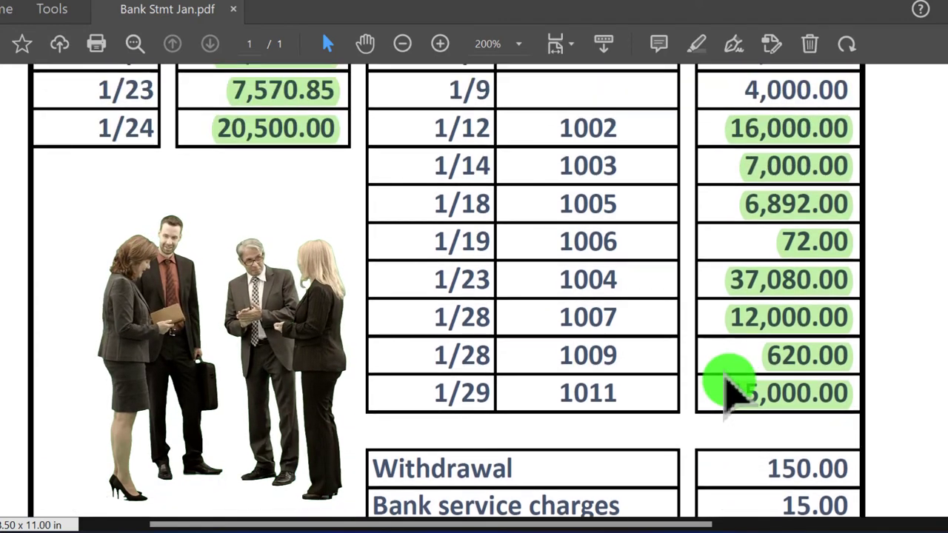
{"action": "scroll", "coordinate": [729, 382], "scroll_direction": "up", "scroll_amount": 1}
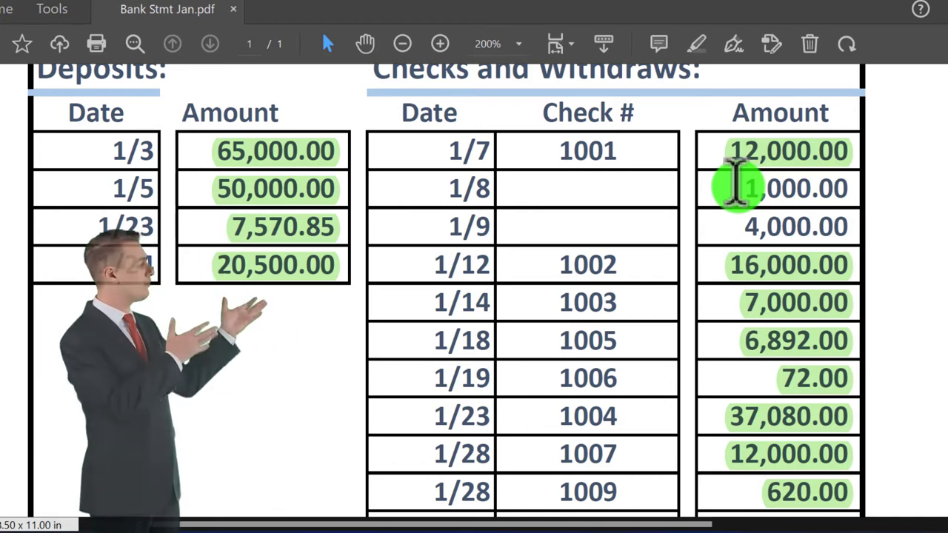
{"action": "scroll", "coordinate": [736, 185], "scroll_direction": "up", "scroll_amount": 5}
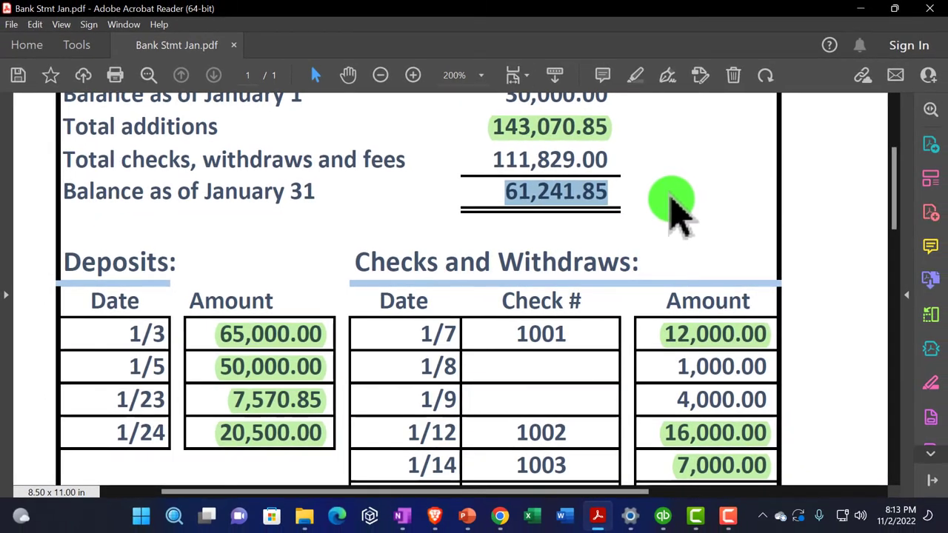
{"action": "scroll", "coordinate": [506, 352], "scroll_direction": "down", "scroll_amount": 3}
{"action": "scroll", "coordinate": [489, 349], "scroll_direction": "down", "scroll_amount": 1}
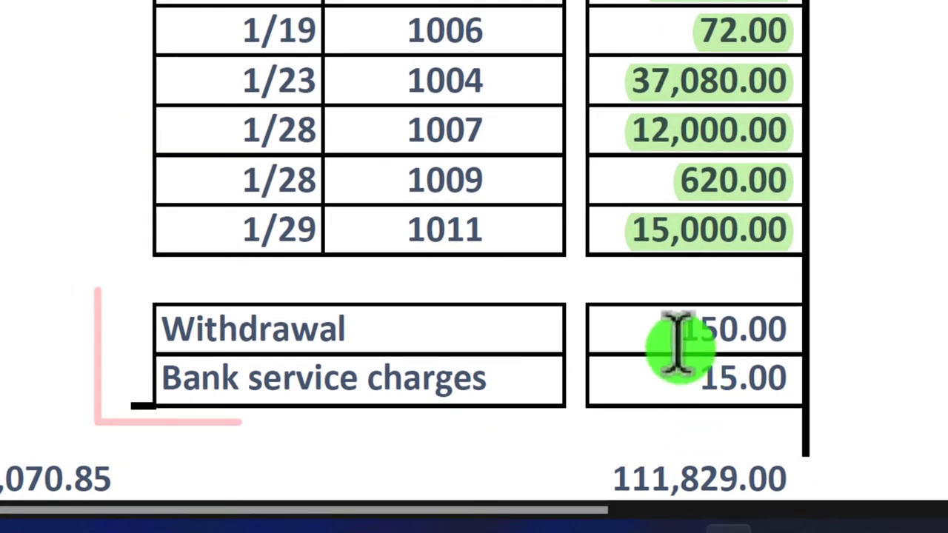
{"action": "left_click_drag", "start_coordinate": [680, 334], "coordinate": [778, 318]}
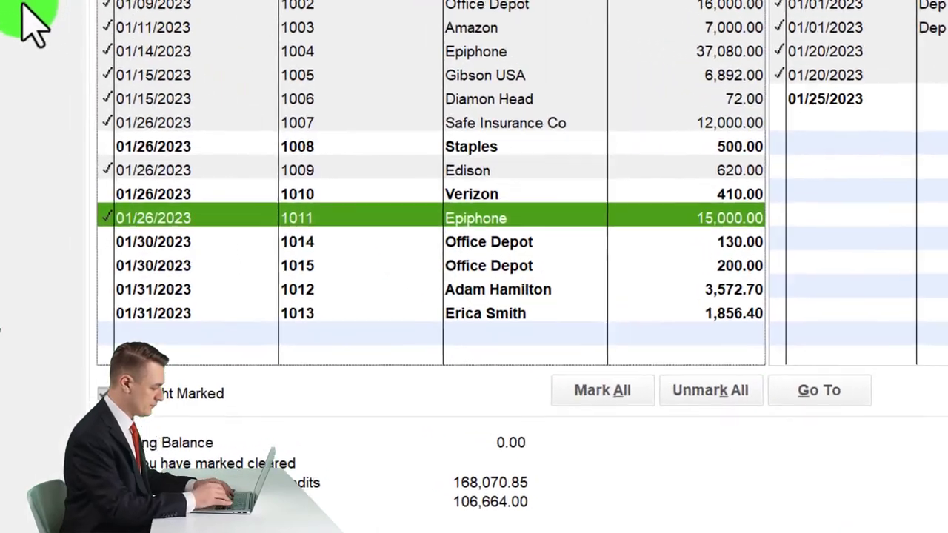
- Open the Checking 5434 register from the Chart of Accounts, with a new 01/31/2023 entry started
{"action": "left_click", "coordinate": [45, 170]}
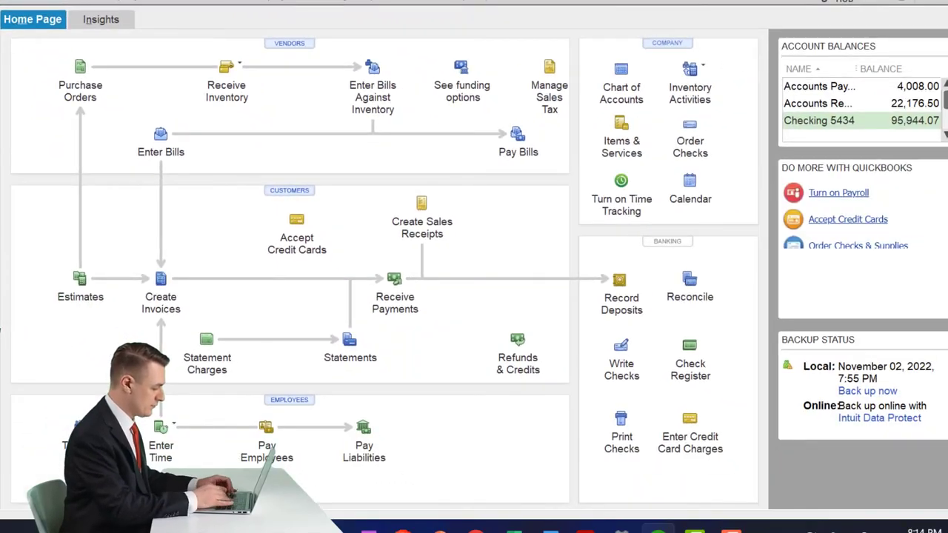
{"action": "left_click", "coordinate": [20, 1]}
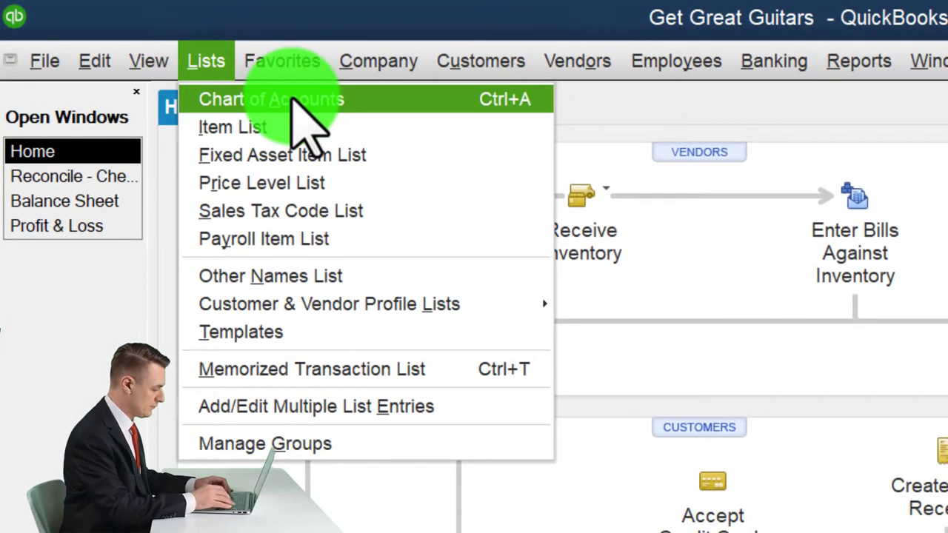
{"action": "left_click", "coordinate": [295, 100]}
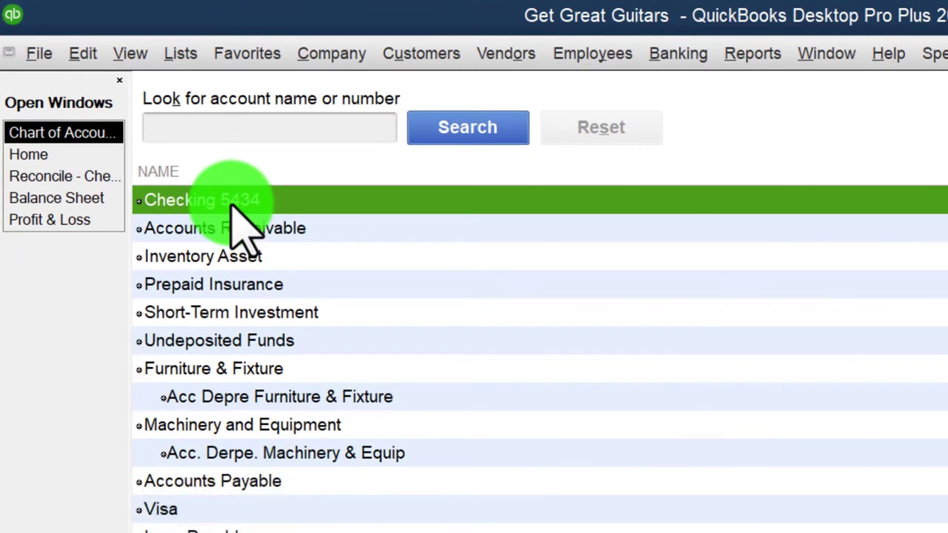
{"action": "double_click", "coordinate": [232, 208]}
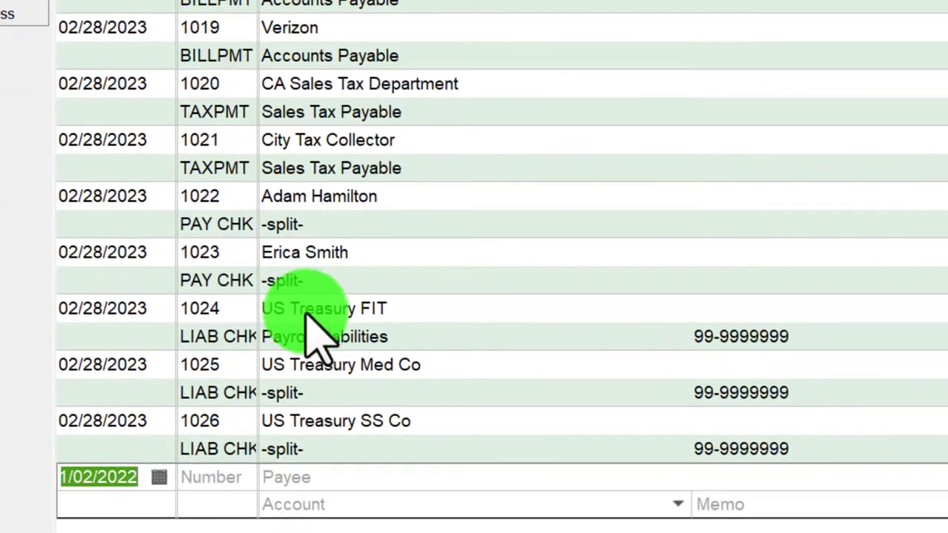
{"action": "left_click", "coordinate": [723, 516]}
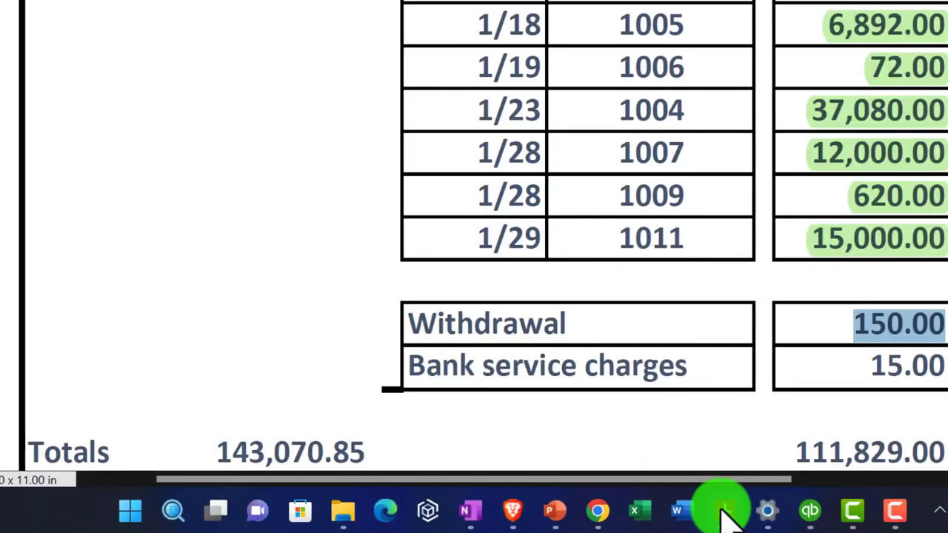
{"action": "left_click", "coordinate": [722, 517]}
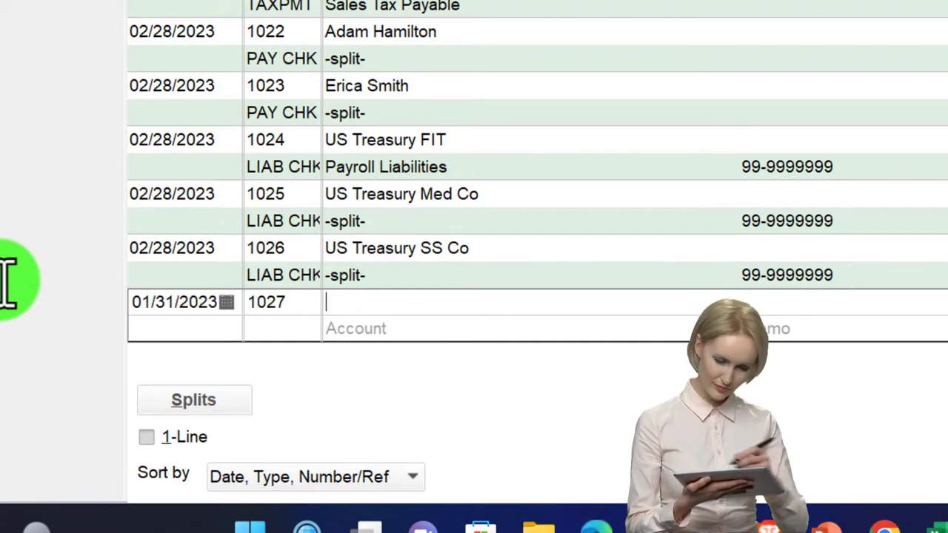
- Give the new 01/31/2023 entry a blank check number and a 150.00 payment, and start typing its account
{"action": "left_click", "coordinate": [296, 302]}
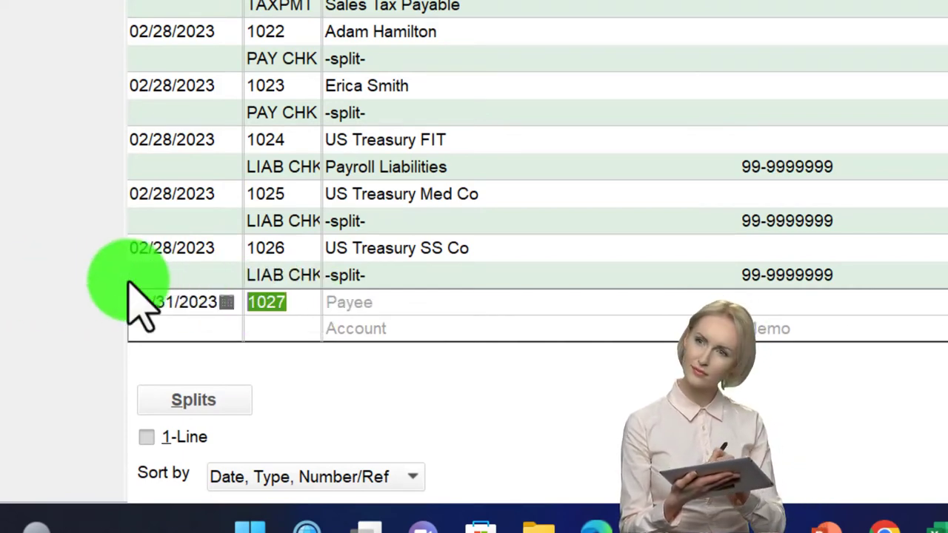
{"action": "scroll", "coordinate": [141, 303], "scroll_direction": "up", "scroll_amount": 3}
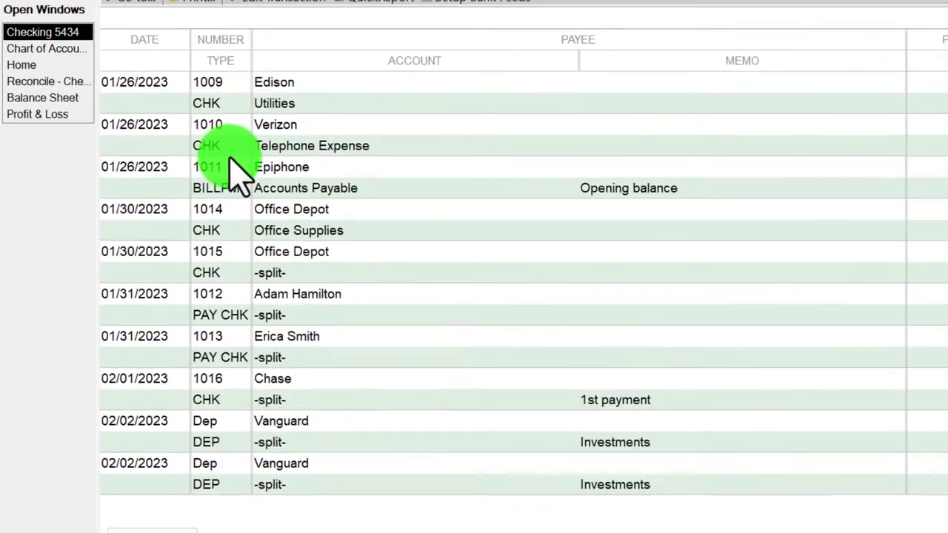
{"action": "scroll", "coordinate": [212, 191], "scroll_direction": "down", "scroll_amount": 10}
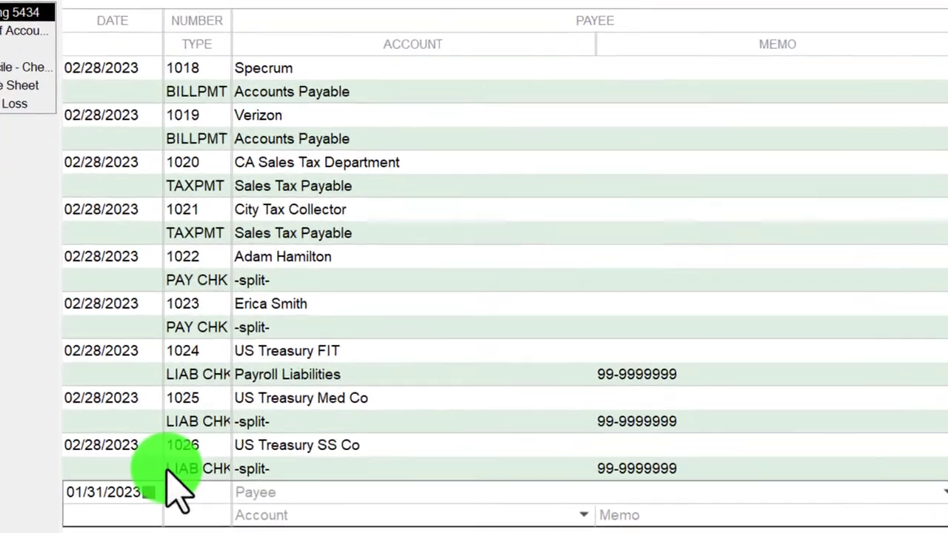
{"action": "key", "text": "Tab"}
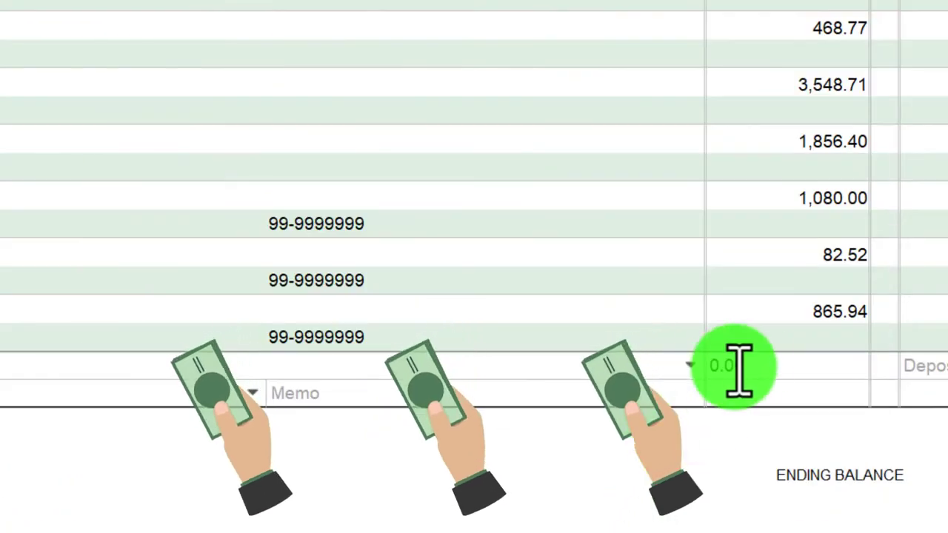
{"action": "left_click", "coordinate": [736, 364]}
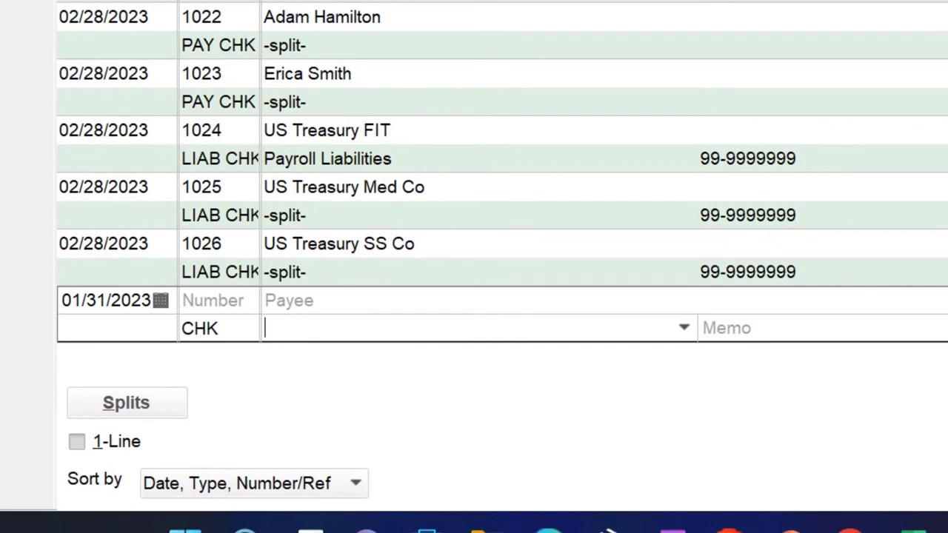
{"action": "type", "text": "Mis"}
{"action": "key", "text": "BackSpace"}
{"action": "key", "text": "BackSpace"}
{"action": "key", "text": "BackSpace"}
{"action": "key", "text": "BackSpace"}
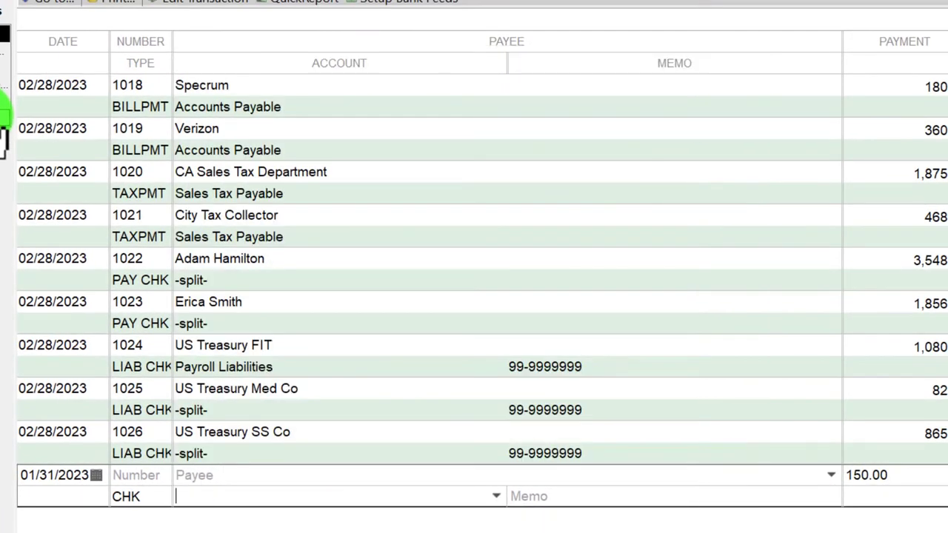
{"action": "type", "text": "mis"}
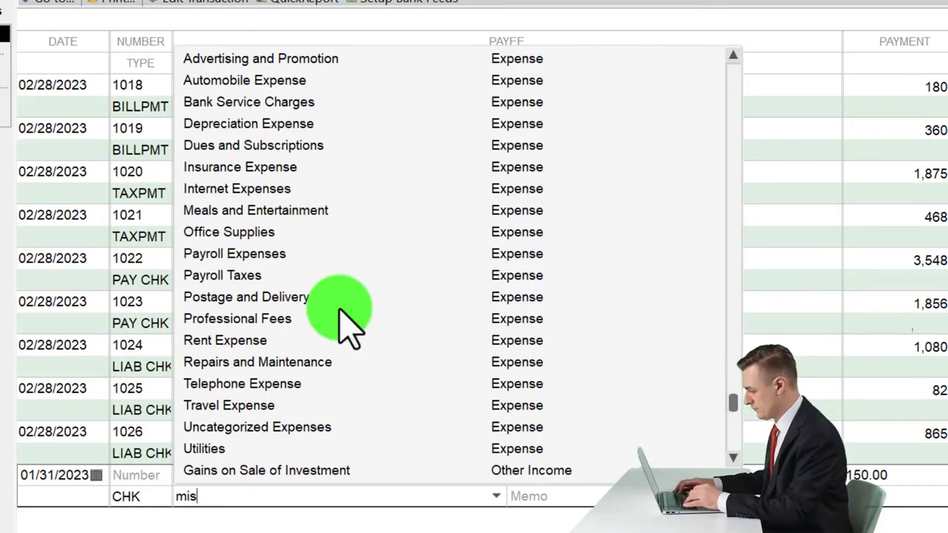
- Set up Misc Expense as a new Expense account and record the 150.00 payment against it
{"action": "scroll", "coordinate": [349, 330], "scroll_direction": "up", "scroll_amount": 1}
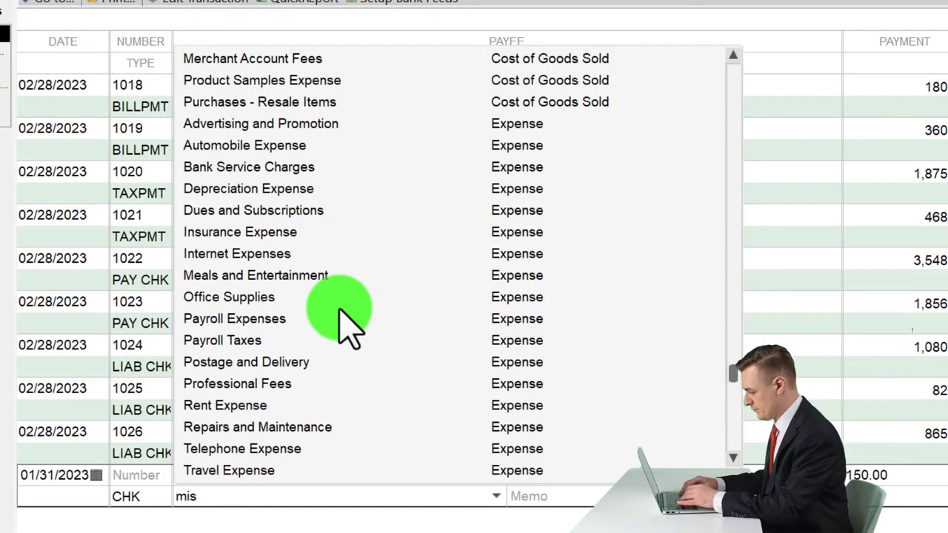
{"action": "scroll", "coordinate": [348, 330], "scroll_direction": "up", "scroll_amount": 3}
{"action": "scroll", "coordinate": [348, 330], "scroll_direction": "up", "scroll_amount": 2}
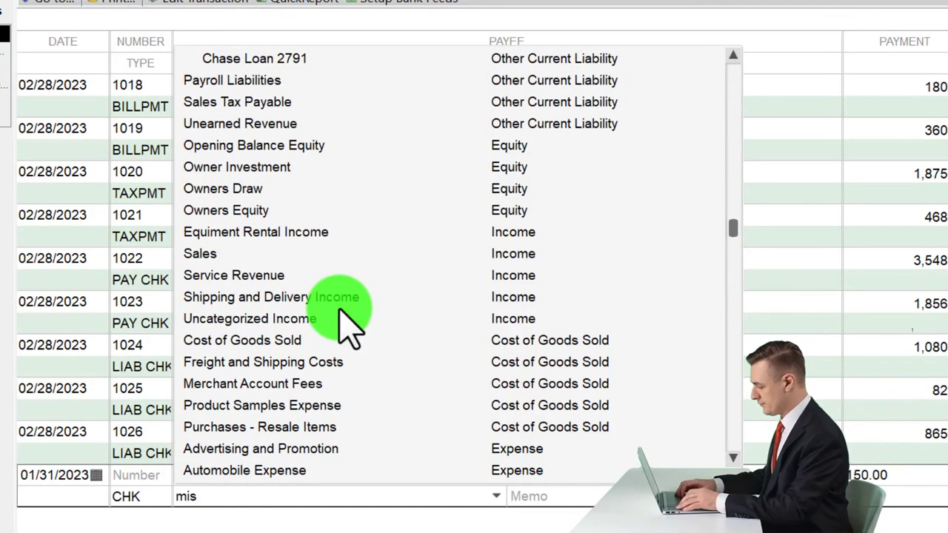
{"action": "scroll", "coordinate": [348, 330], "scroll_direction": "down", "scroll_amount": 7}
{"action": "key", "text": "Escape"}
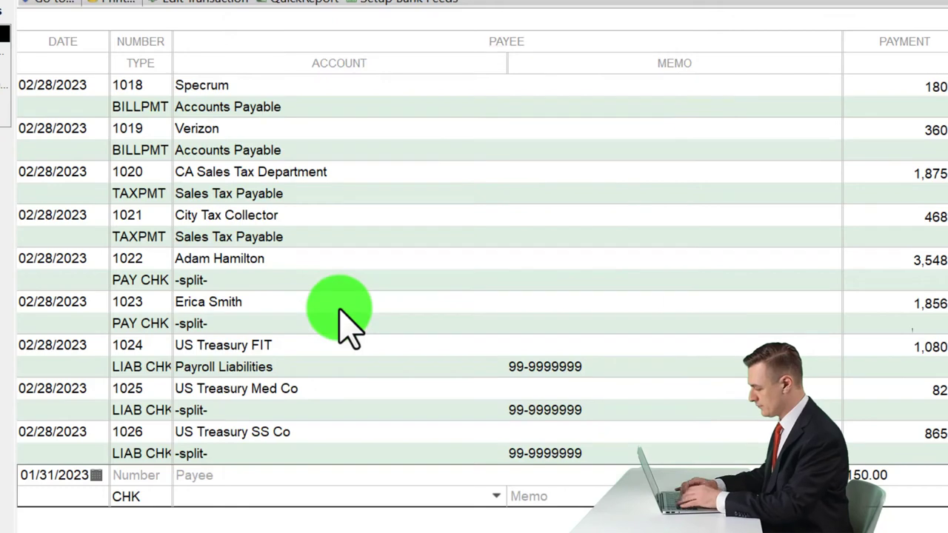
{"action": "type", "text": "Misc Expense"}
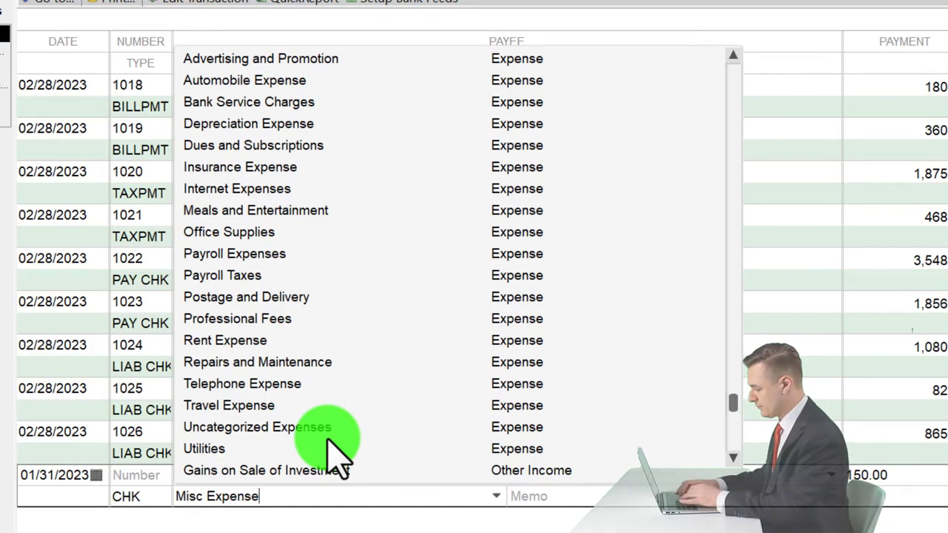
{"action": "key", "text": "Tab"}
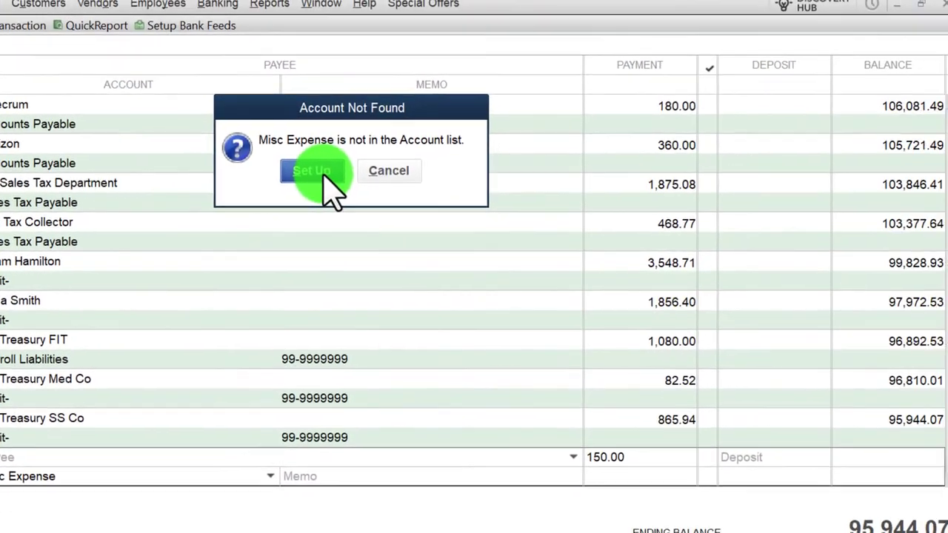
{"action": "left_click", "coordinate": [542, 158]}
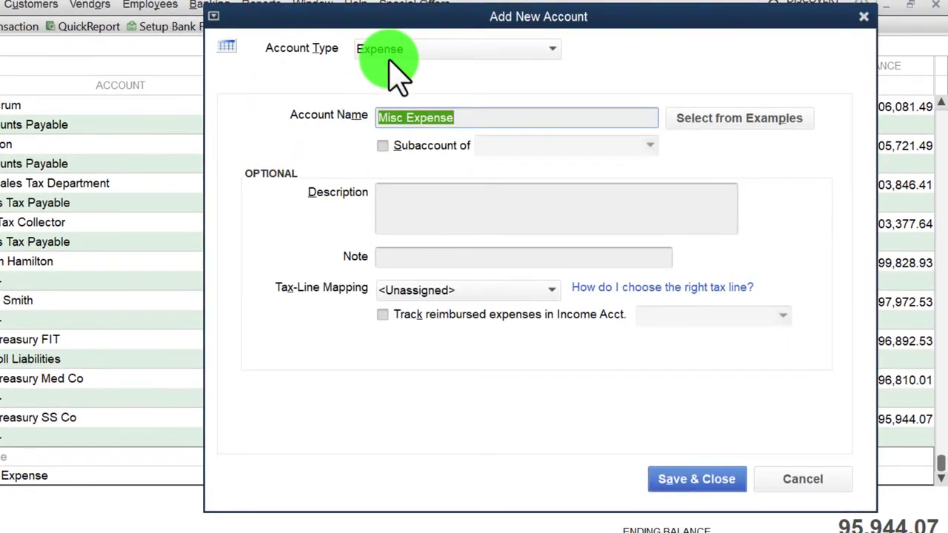
{"action": "left_click", "coordinate": [699, 481]}
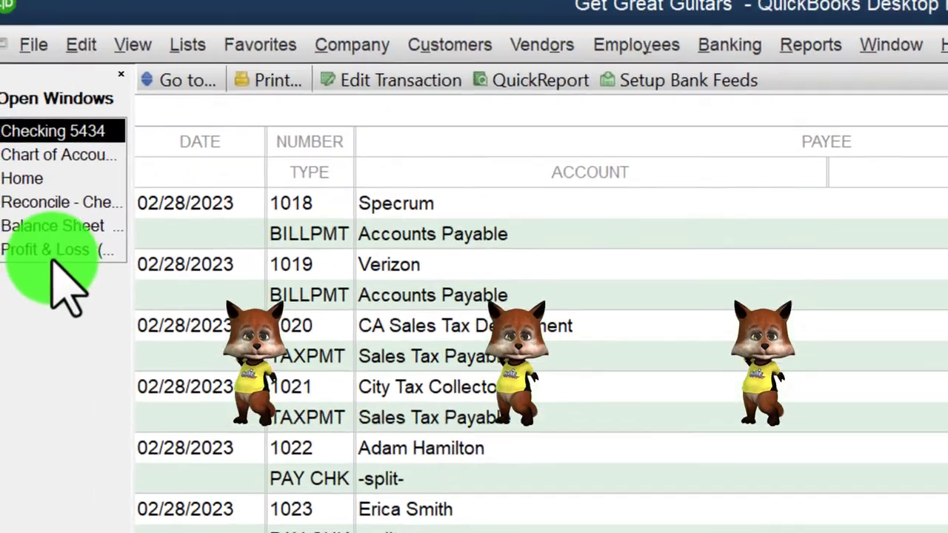
- Confirm the January Profit & Loss shows Misc Expense at 150.00 and Net Income 7,277.44
{"action": "left_click", "coordinate": [61, 248]}
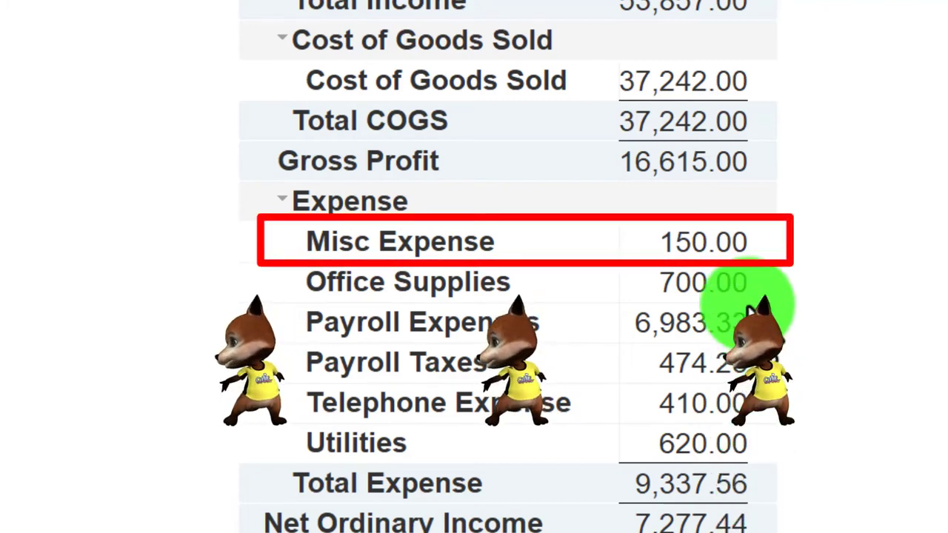
{"action": "left_click", "coordinate": [709, 240]}
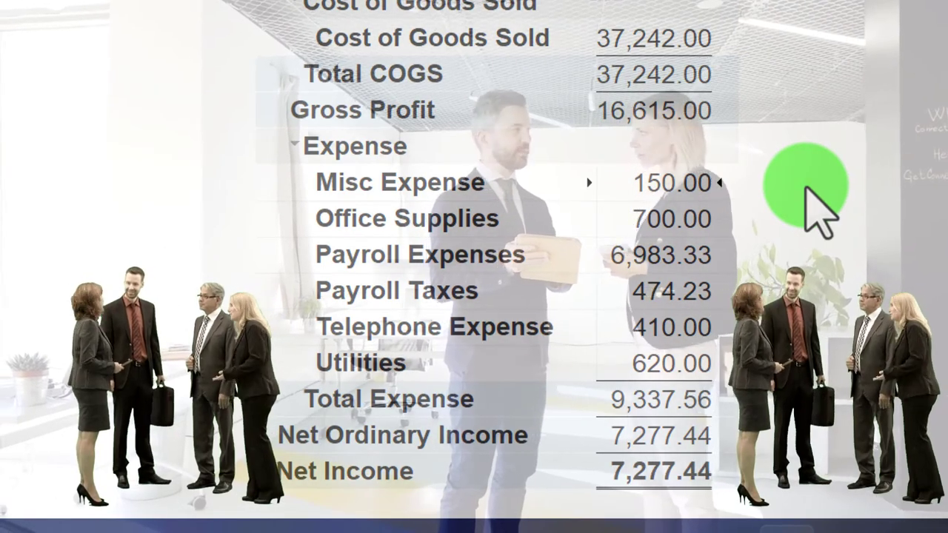
{"action": "scroll", "coordinate": [815, 211], "scroll_direction": "up", "scroll_amount": 4}
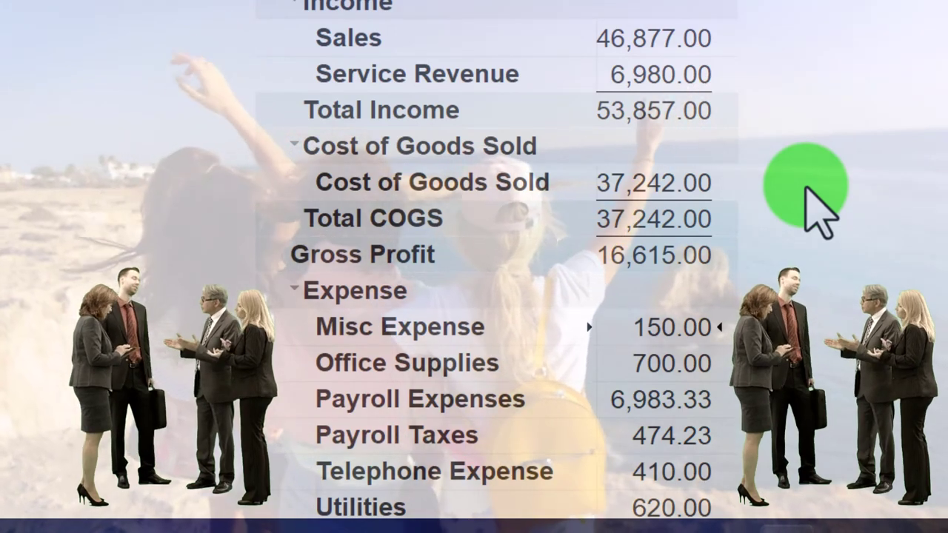
{"action": "scroll", "coordinate": [819, 211], "scroll_direction": "down", "scroll_amount": 3}
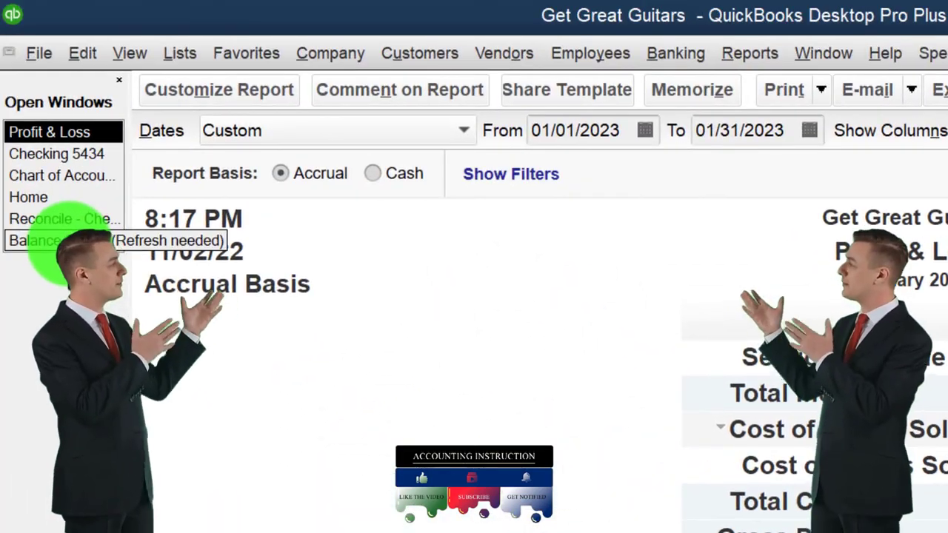
- Mark the 01/31/2023 150.00 withdrawal as cleared in the Checking 5434 reconciliation
{"action": "left_click", "coordinate": [65, 239]}
{"action": "scroll", "coordinate": [614, 512], "scroll_direction": "down", "scroll_amount": 10}
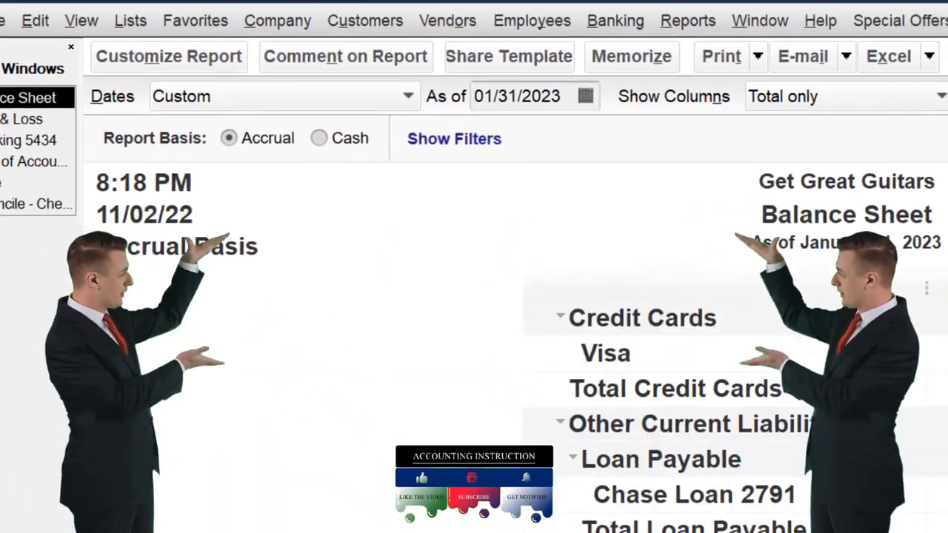
{"action": "scroll", "coordinate": [741, 511], "scroll_direction": "down", "scroll_amount": 1}
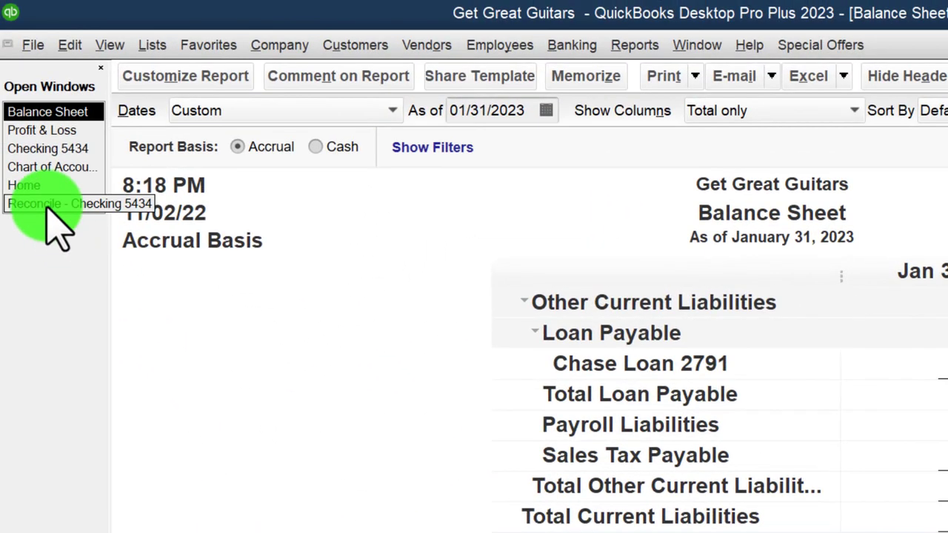
{"action": "left_click", "coordinate": [45, 204]}
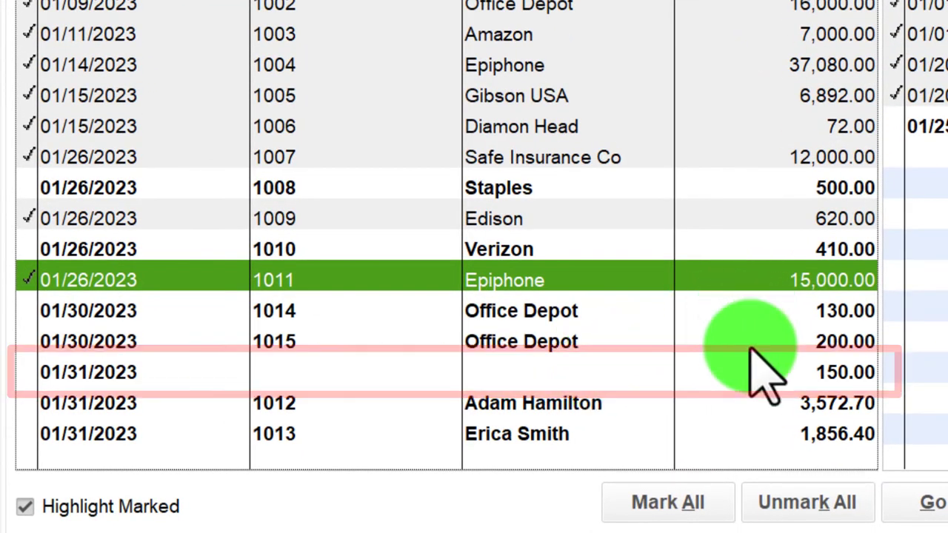
{"action": "left_click", "coordinate": [750, 375]}
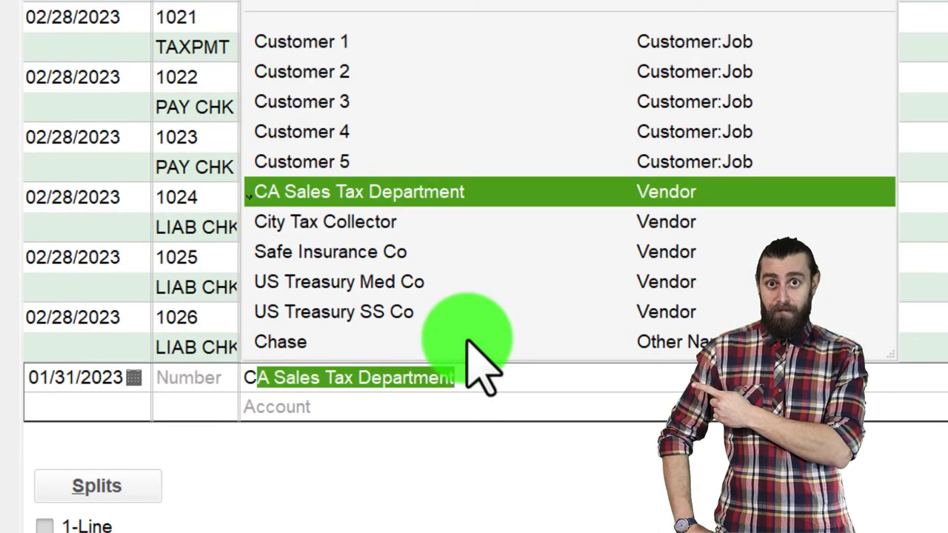
- Record a 01/31/2023 15.00 payment to Bank Service Charges, lowering the ending balance to 95,779.07
{"action": "key", "text": "Tab"}
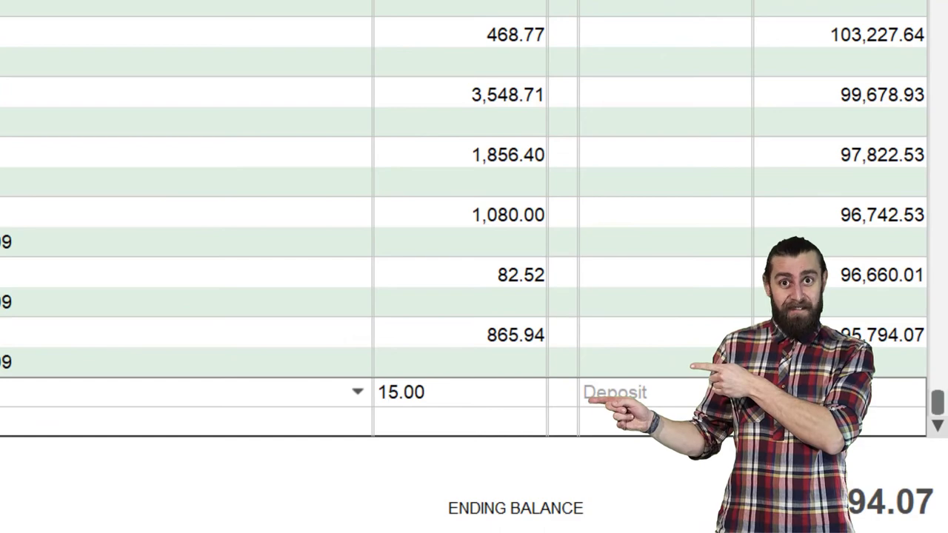
{"action": "key", "text": "Tab"}
{"action": "key", "text": "Tab"}
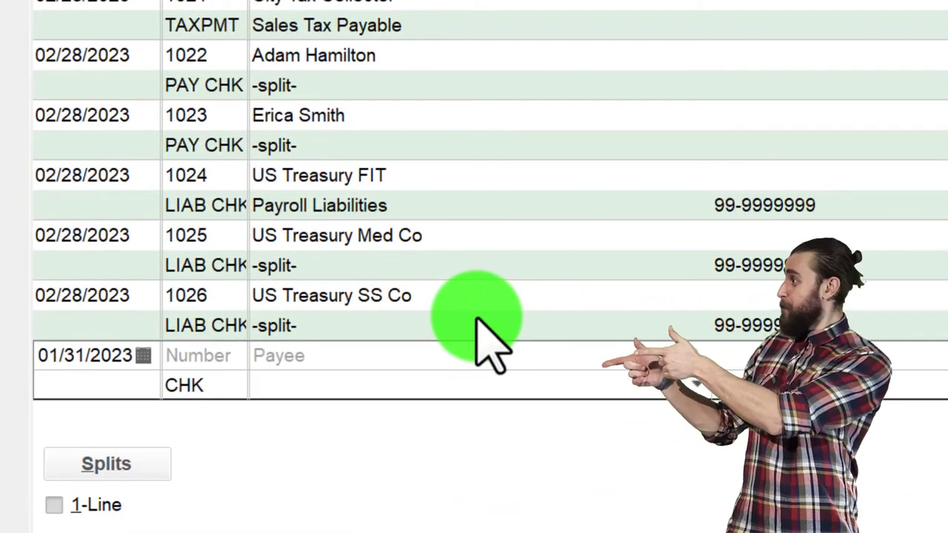
{"action": "type", "text": "Service Revenue"}
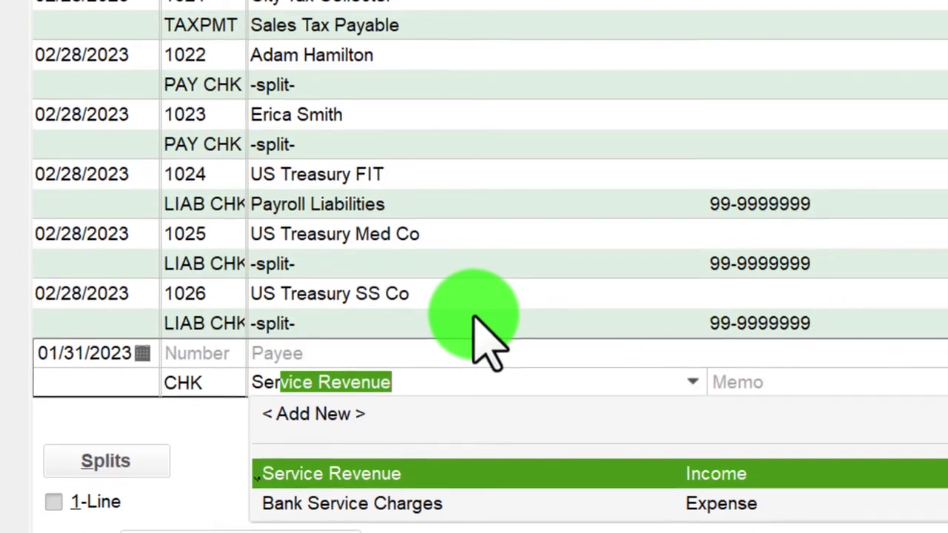
{"action": "key", "text": "Down"}
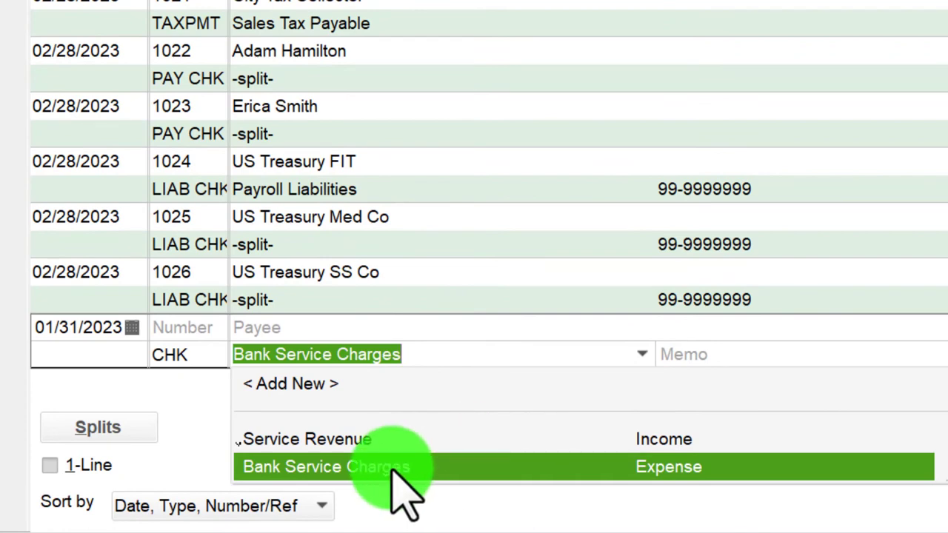
{"action": "left_click", "coordinate": [404, 469]}
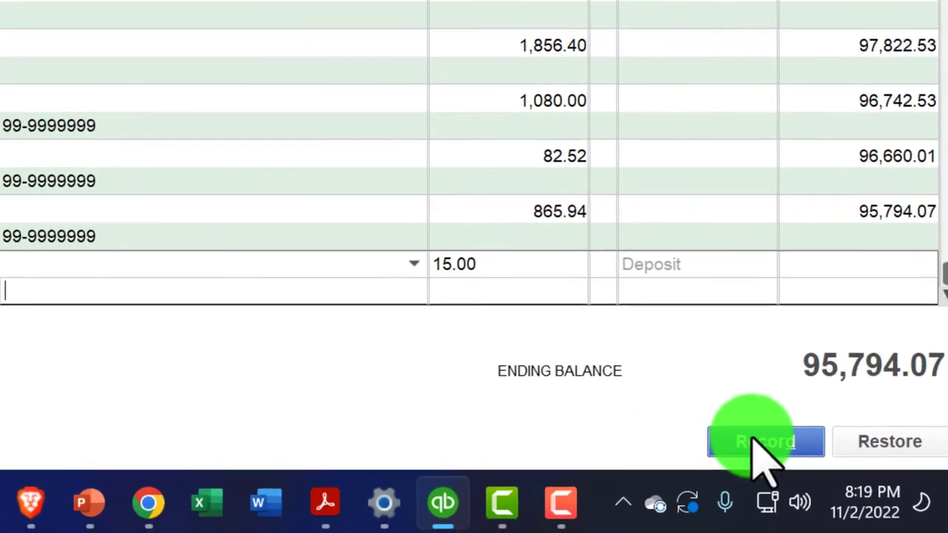
{"action": "left_click", "coordinate": [754, 441]}
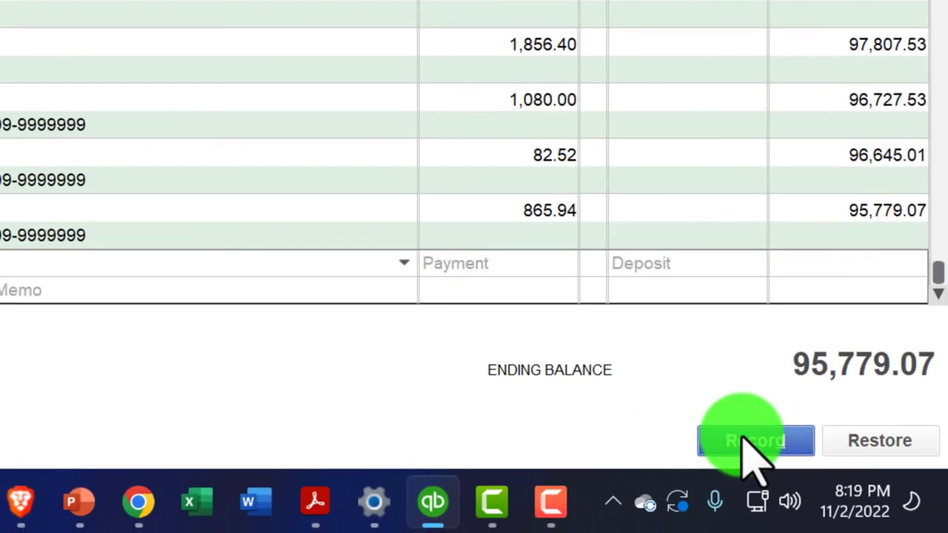
{"action": "left_click", "coordinate": [124, 206]}
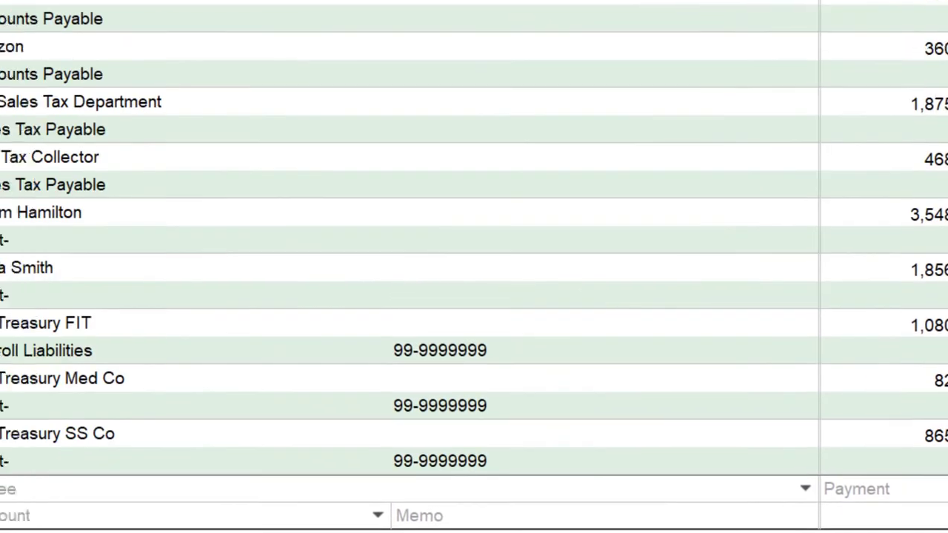
{"action": "left_click", "coordinate": [65, 208]}
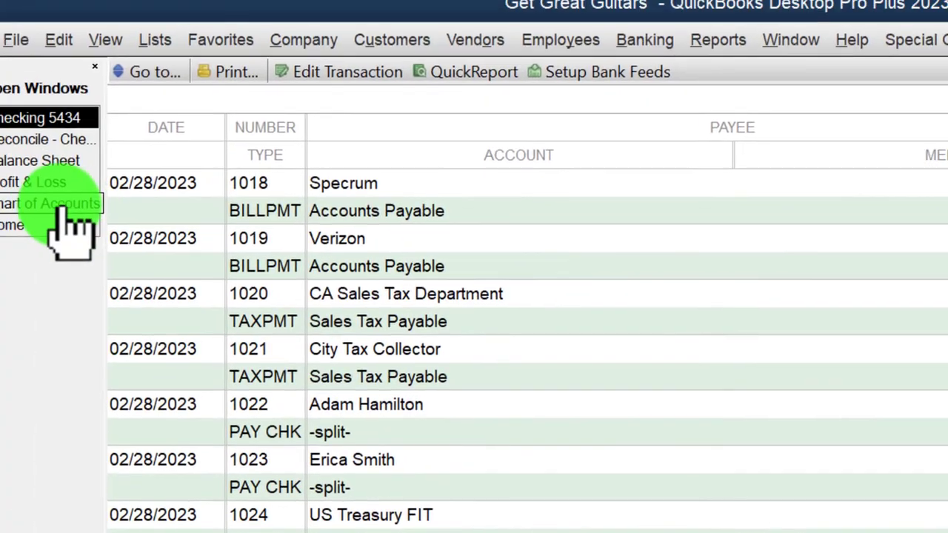
- Back in the Checking 5434 reconciliation, tick the 01/31/2023 15.00 service charge as cleared
{"action": "left_click", "coordinate": [34, 135]}
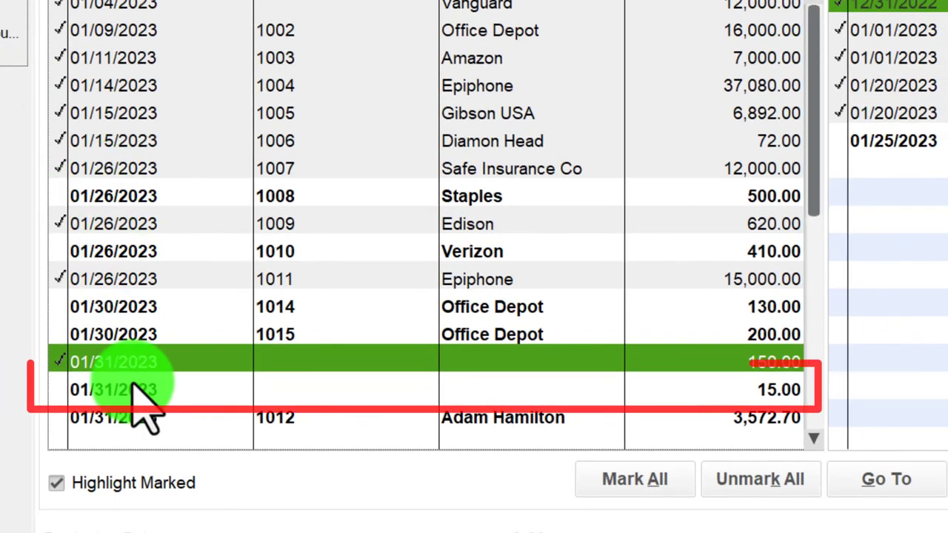
{"action": "left_click", "coordinate": [145, 392]}
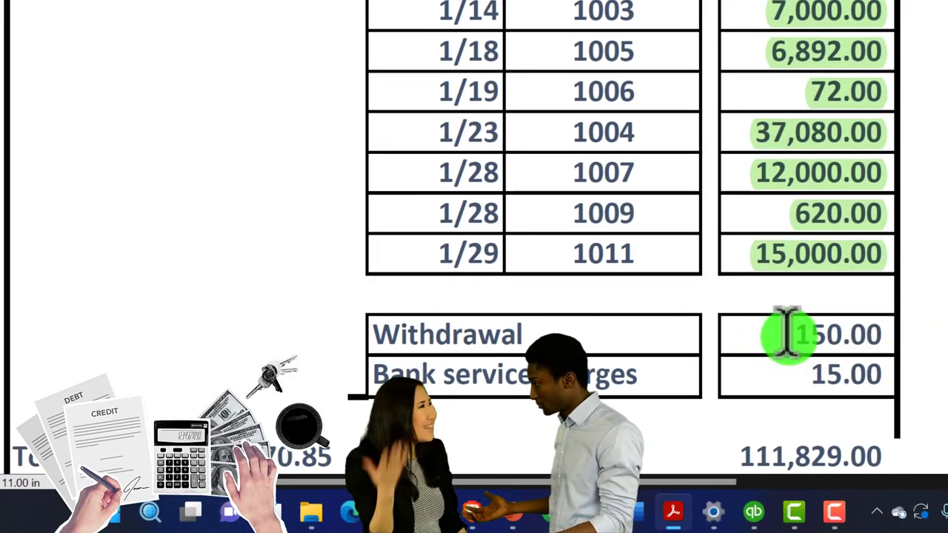
- Highlight the 150.00 and 15.00 amounts on the statement PDF, select the 1,000.00 and 4,000.00 withdrawals, then return to QuickBooks
{"action": "left_click_drag", "start_coordinate": [788, 332], "coordinate": [889, 333]}
{"action": "left_click", "coordinate": [822, 387]}
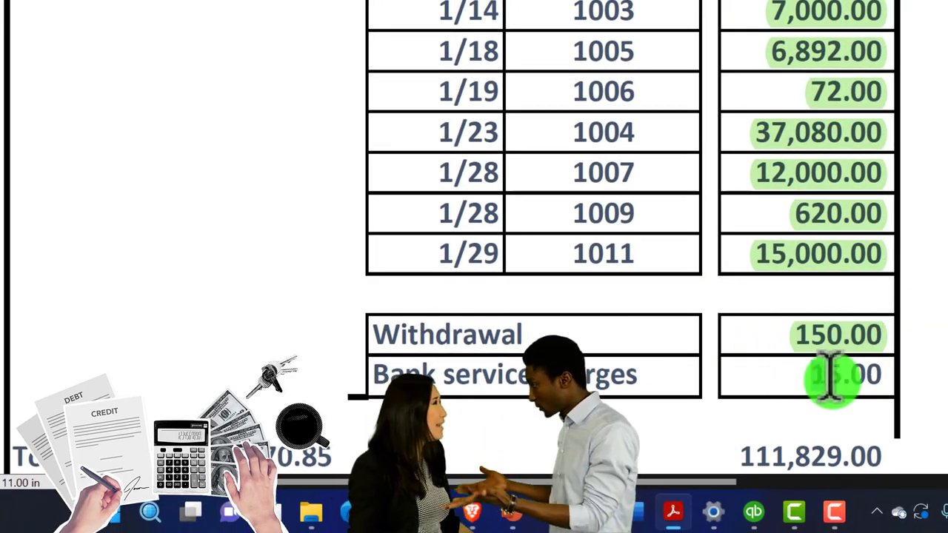
{"action": "left_click_drag", "start_coordinate": [831, 378], "coordinate": [885, 377]}
{"action": "left_click", "coordinate": [813, 338]}
{"action": "scroll", "coordinate": [800, 398], "scroll_direction": "up", "scroll_amount": 3}
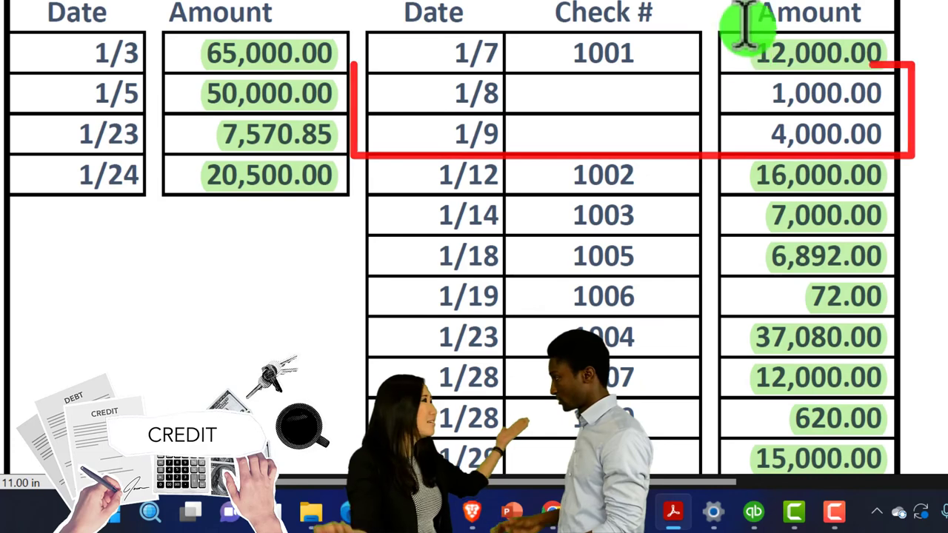
{"action": "left_click_drag", "start_coordinate": [773, 93], "coordinate": [868, 122]}
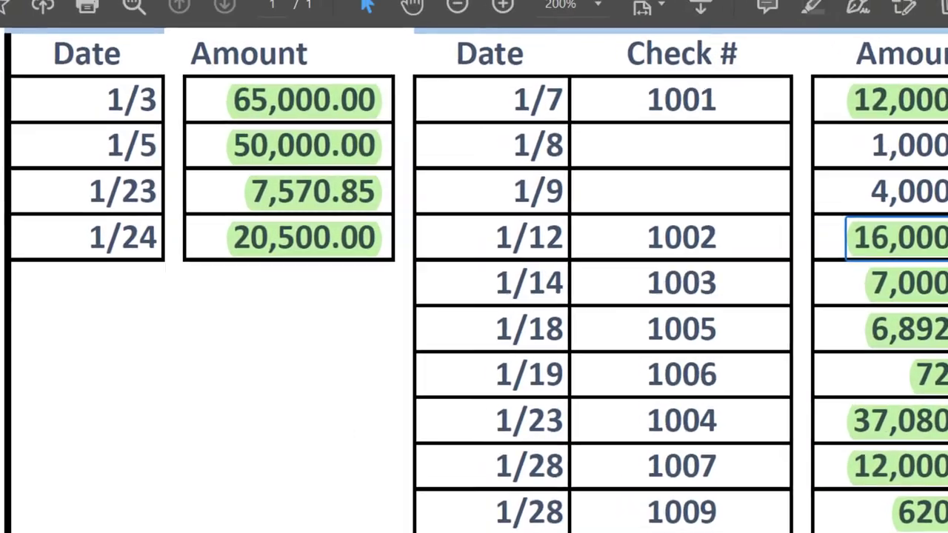
{"action": "left_click", "coordinate": [754, 511]}
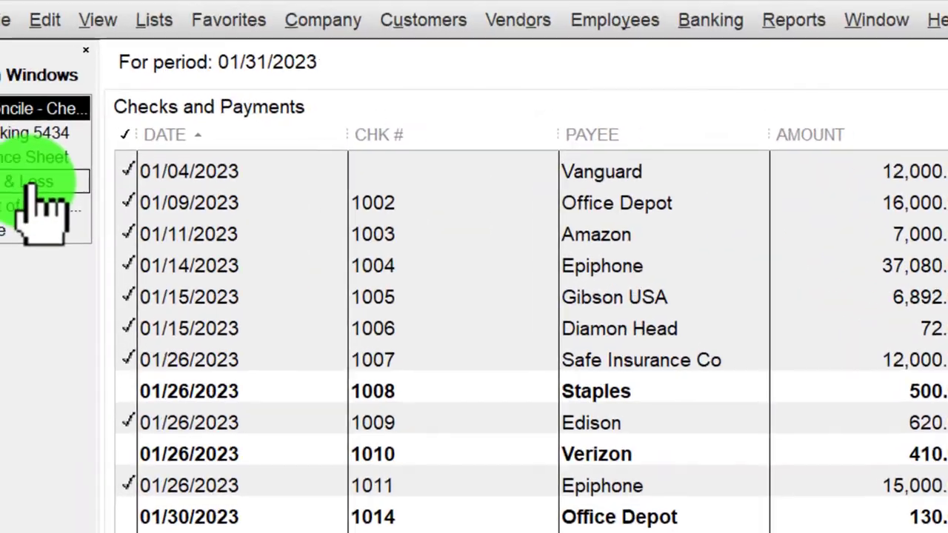
- Show the January 31, 2023 Balance Sheet's ASSETS section, with Checking 5434 at 88,645.25
{"action": "left_click", "coordinate": [11, 103]}
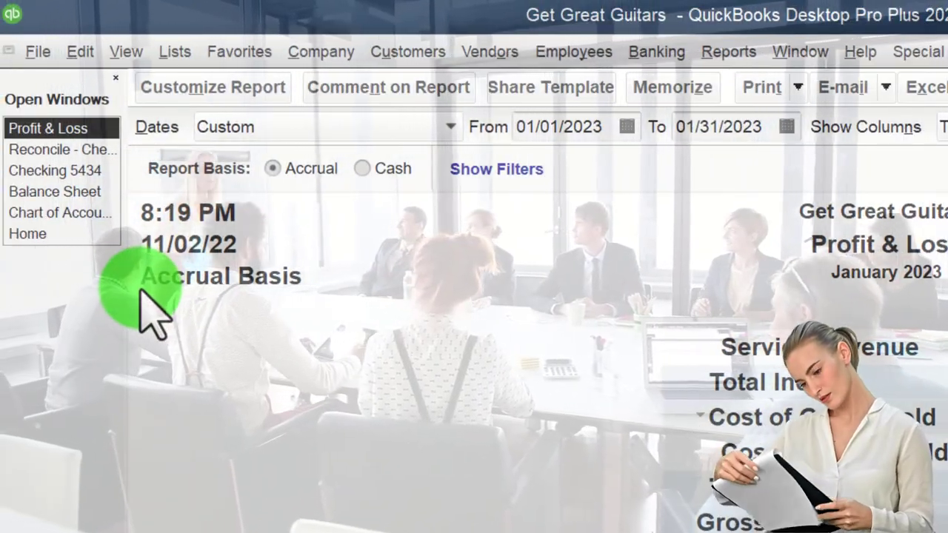
{"action": "left_click", "coordinate": [70, 192]}
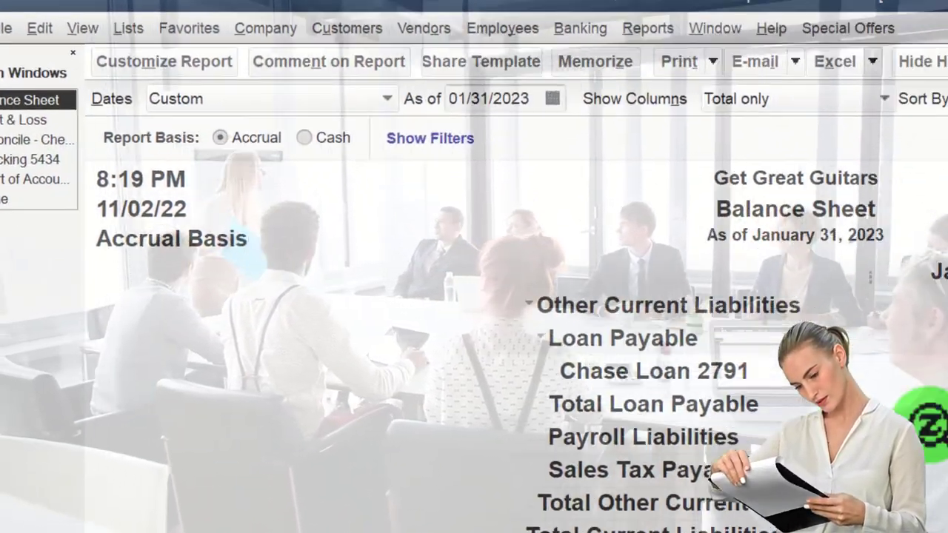
{"action": "scroll", "coordinate": [659, 255], "scroll_direction": "up", "scroll_amount": 10}
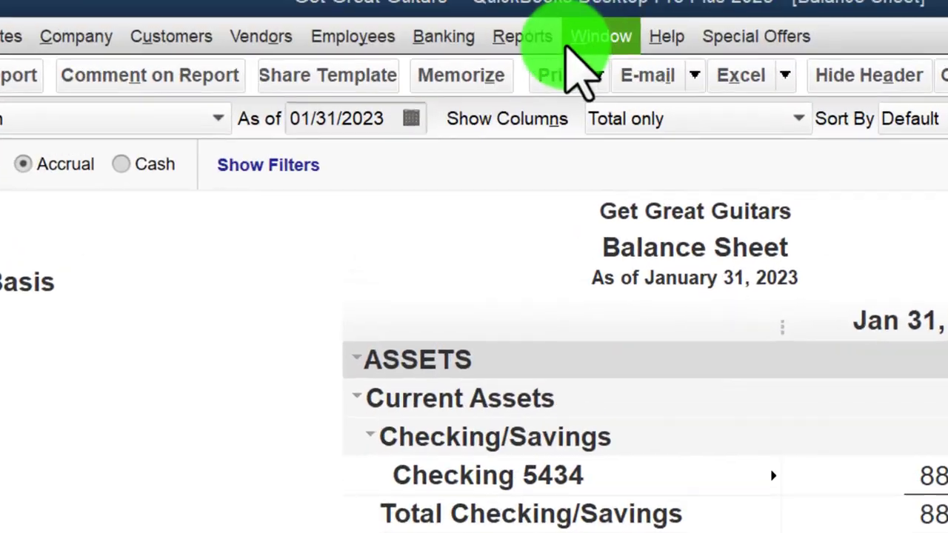
- Open the Trial Balance report for 01/01/2023 through 12/31/2023
{"action": "left_click", "coordinate": [528, 61]}
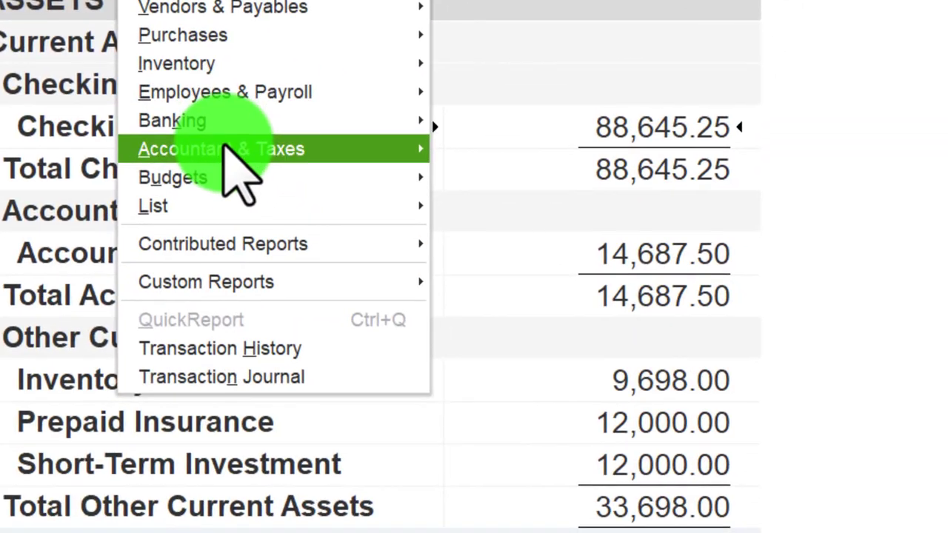
{"action": "mouse_move", "coordinate": [365, 309]}
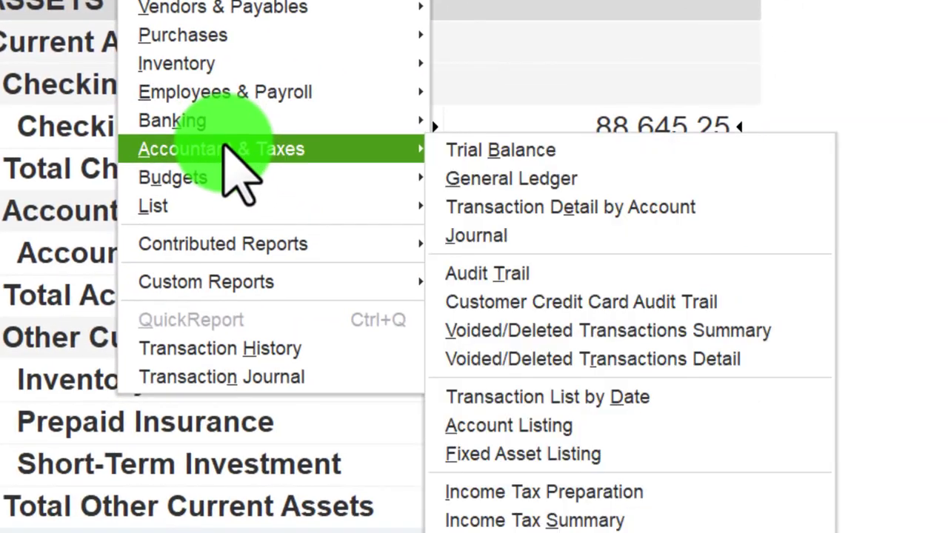
{"action": "left_click", "coordinate": [518, 145]}
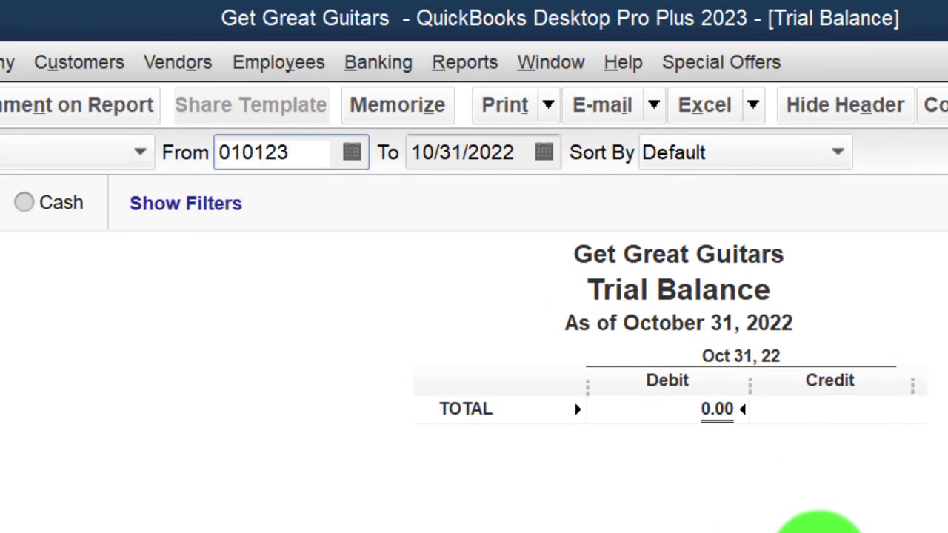
{"action": "key", "text": "Tab"}
{"action": "type", "text": "12/31/2023"}
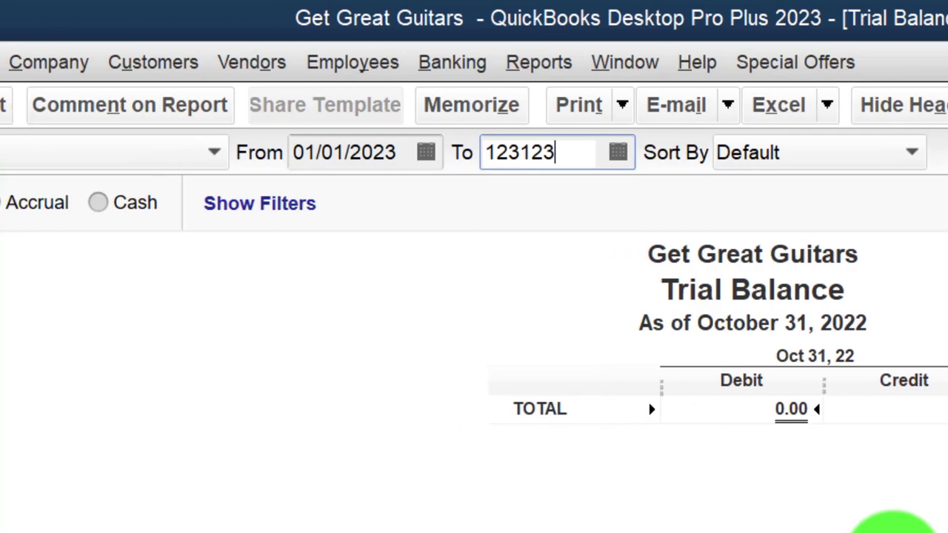
{"action": "key", "text": "Tab"}
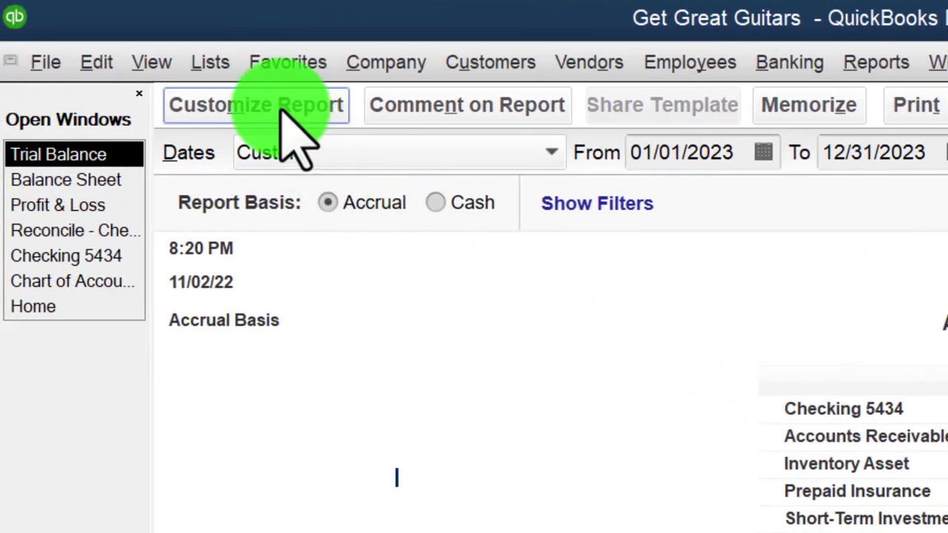
- Set the Trial Balance column label font to size 16, then review totals of 301,873.29
{"action": "left_click", "coordinate": [282, 112]}
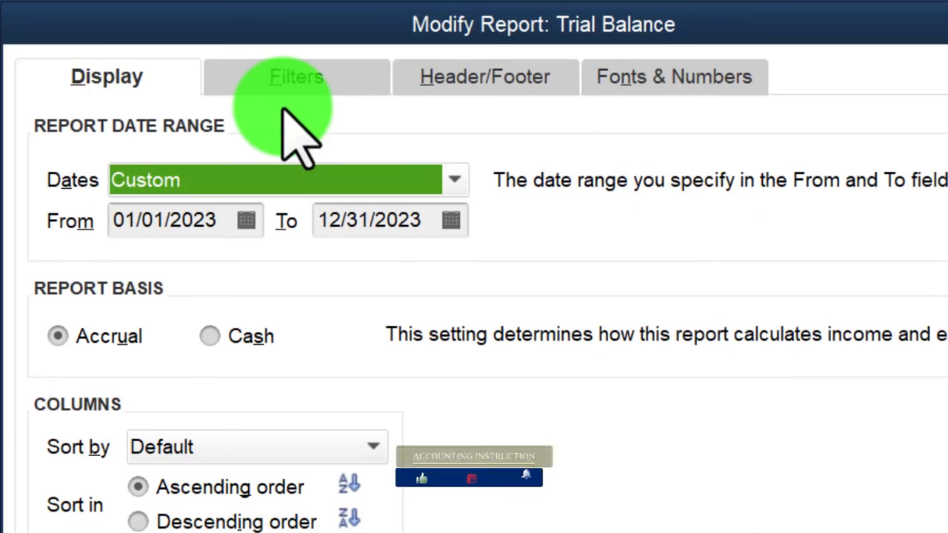
{"action": "left_click", "coordinate": [691, 85]}
{"action": "left_click", "coordinate": [561, 482]}
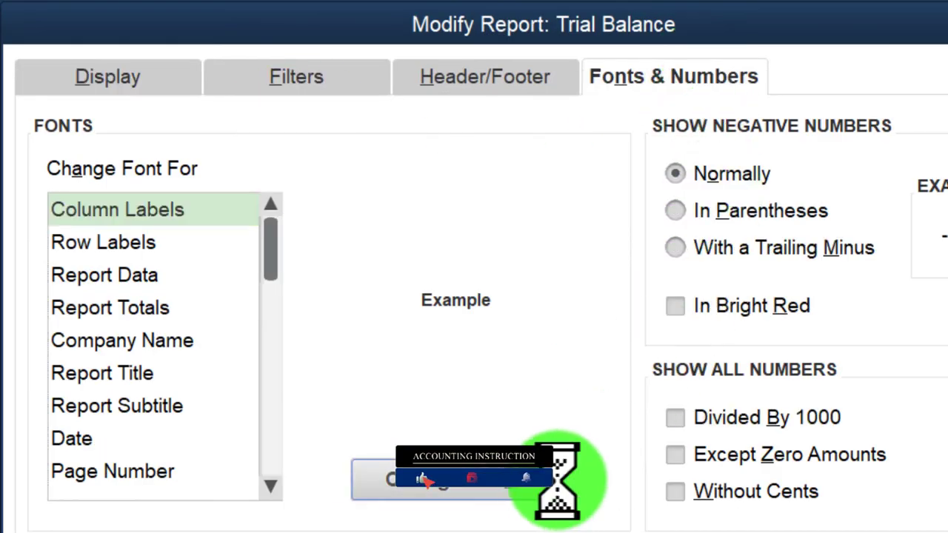
{"action": "left_click", "coordinate": [524, 389]}
{"action": "left_click", "coordinate": [474, 393]}
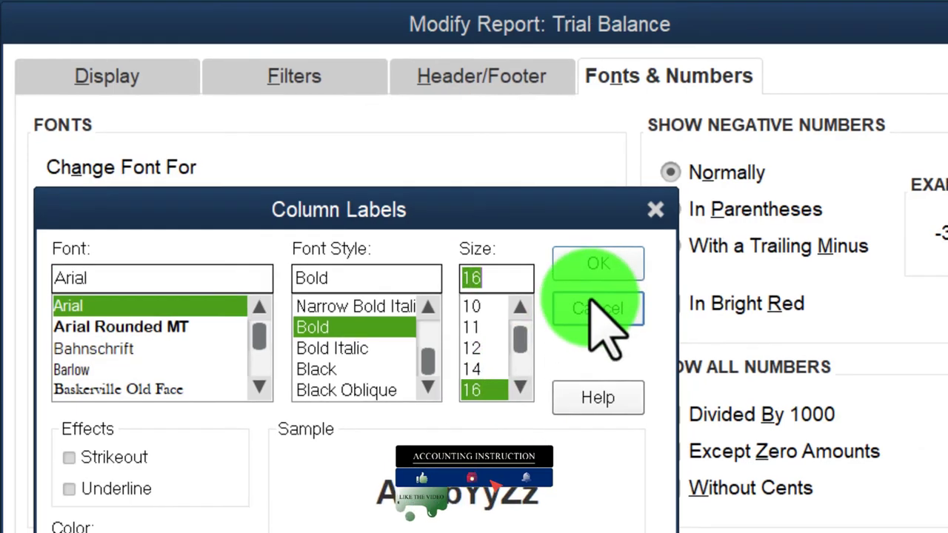
{"action": "left_click", "coordinate": [602, 266]}
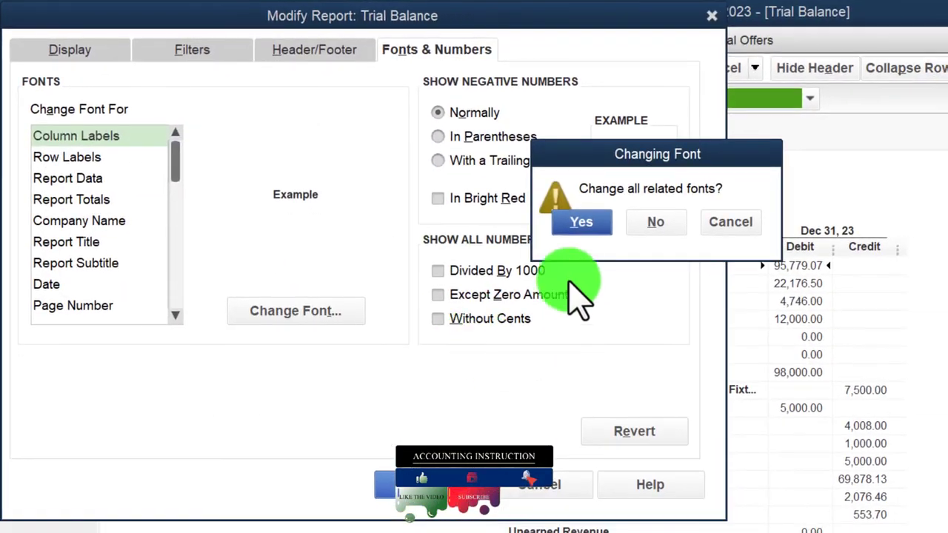
{"action": "left_click", "coordinate": [574, 222]}
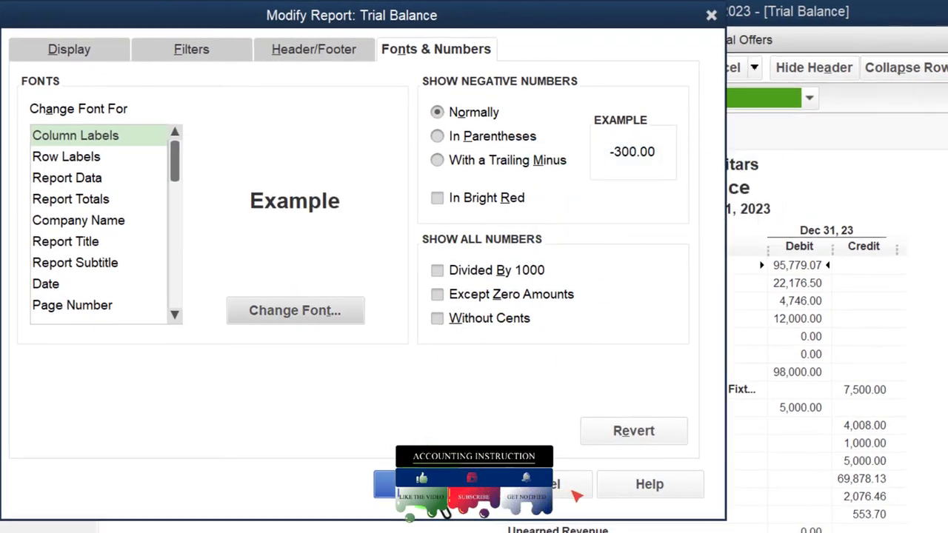
{"action": "left_click", "coordinate": [415, 485]}
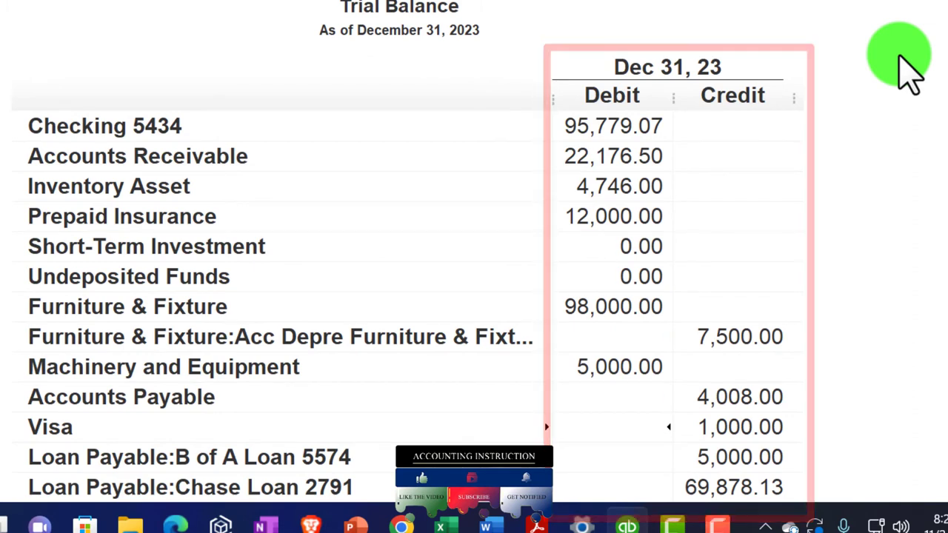
{"action": "scroll", "coordinate": [911, 74], "scroll_direction": "down", "scroll_amount": 3}
{"action": "scroll", "coordinate": [911, 74], "scroll_direction": "down", "scroll_amount": 3}
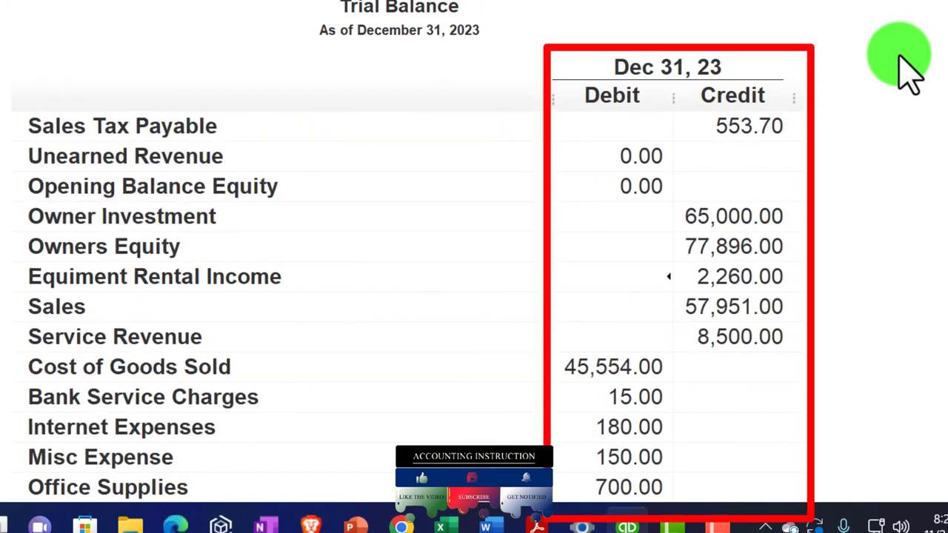
{"action": "scroll", "coordinate": [911, 74], "scroll_direction": "down", "scroll_amount": 3}
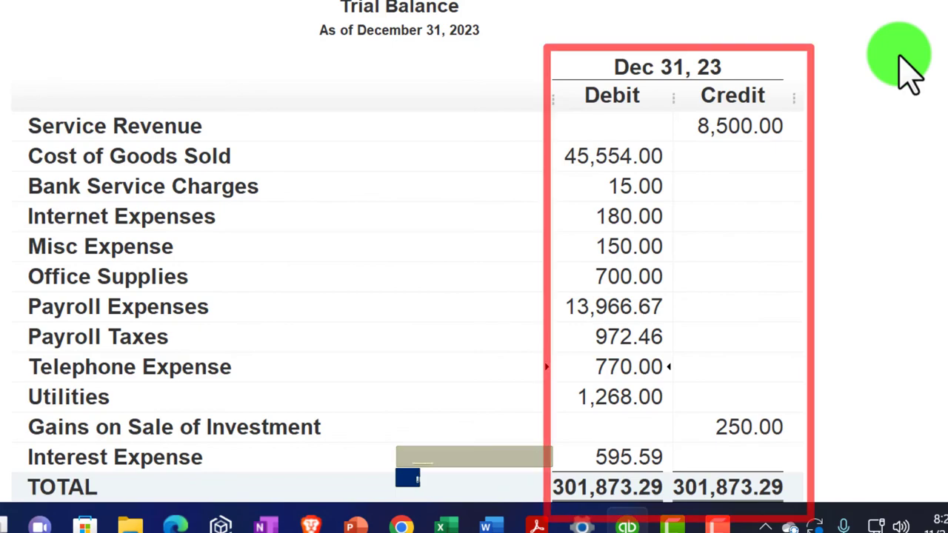